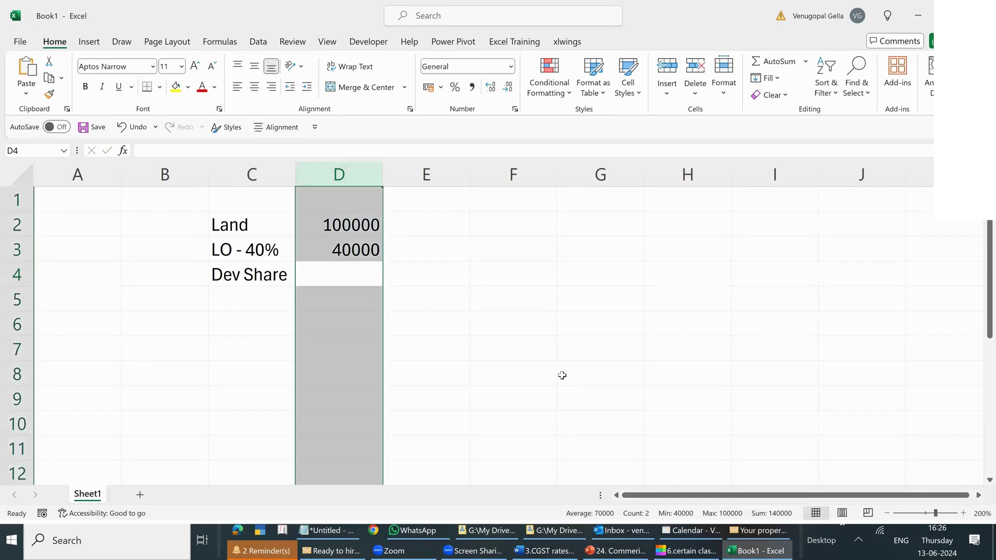
# Format the numbers in column D with thousands separators and no decimal places
pyautogui.click(472, 87)
pyautogui.click(507, 87)
pyautogui.click(507, 86)
# Enter the formula +D2--D3 in D4 for the Dev Share
pyautogui.click(365, 272)
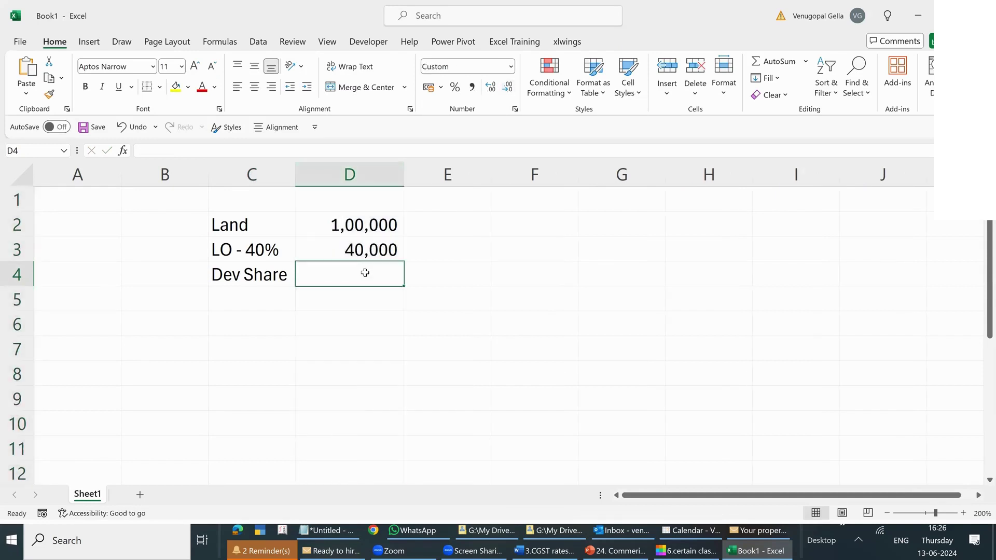
pyautogui.write('+')
pyautogui.press('Up')
pyautogui.press('Up')
pyautogui.write('--')
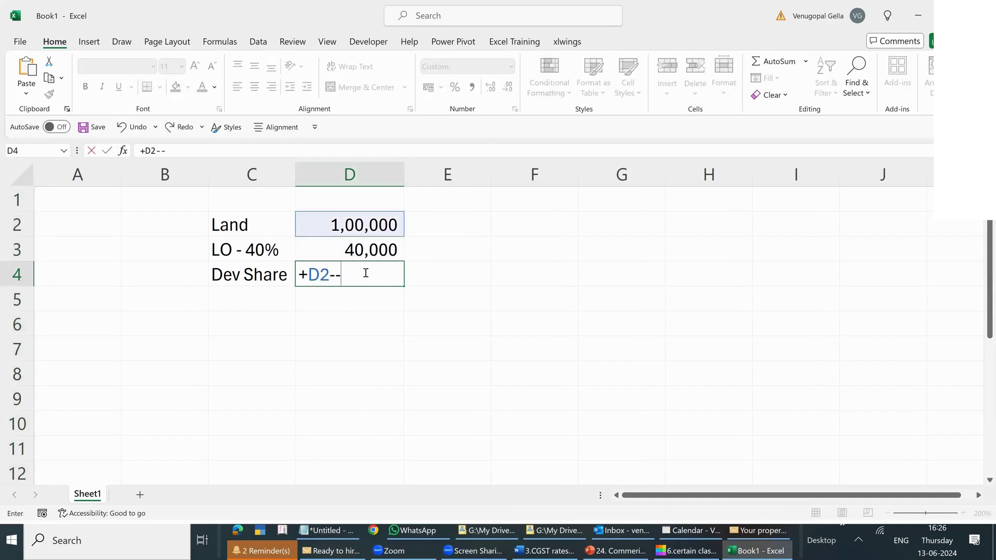
pyautogui.press('Up')
pyautogui.hotkey('ctrl', 'Return')
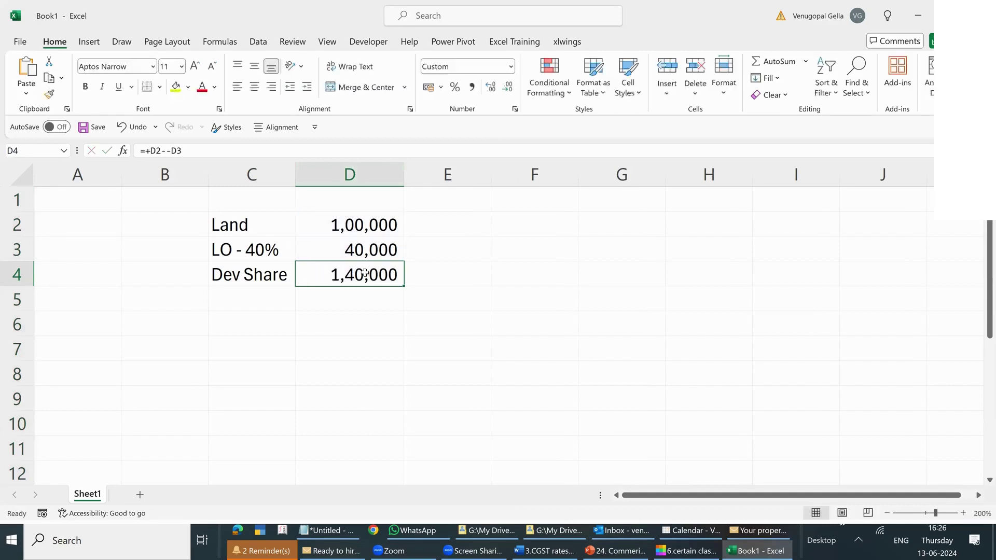
# Correct the Dev Share formula in D4 to =+D2-D3
pyautogui.doubleClick(365, 273)
pyautogui.press('Home')
pyautogui.write('=')
pyautogui.press('BackSpace')
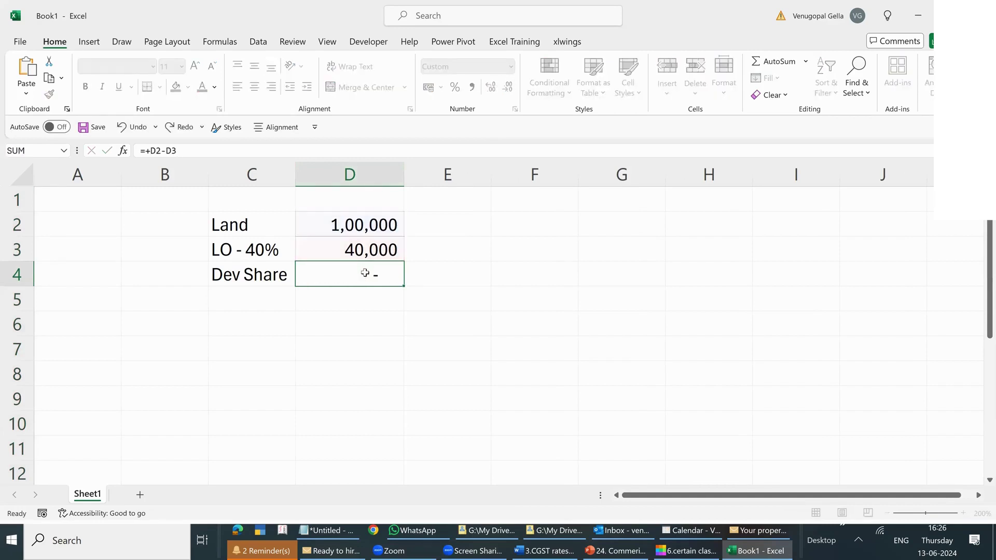
pyautogui.press('Return')
# Add the label "No unit" in C6 and enter 4000 beside it in D6
pyautogui.press('Left')
pyautogui.press('Down')
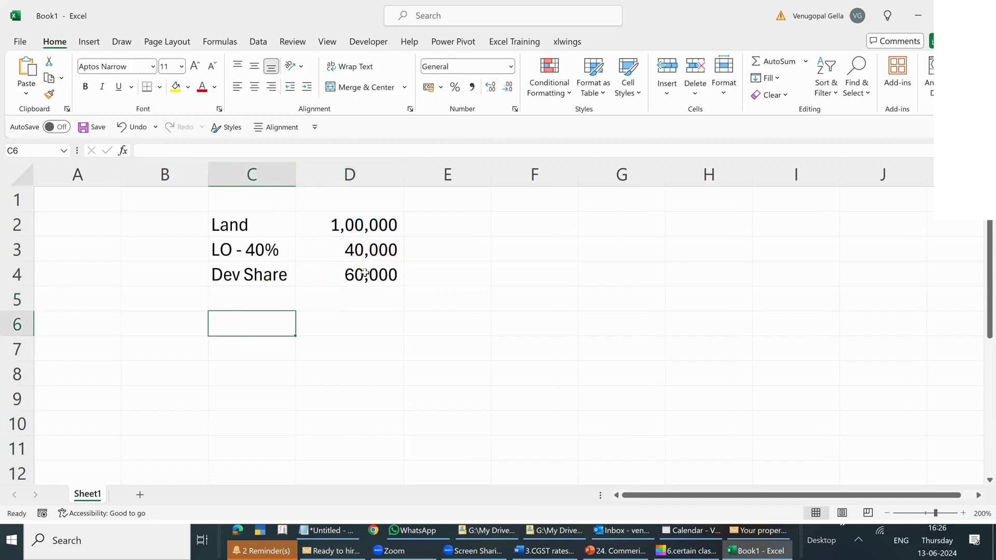
pyautogui.write('No unit')
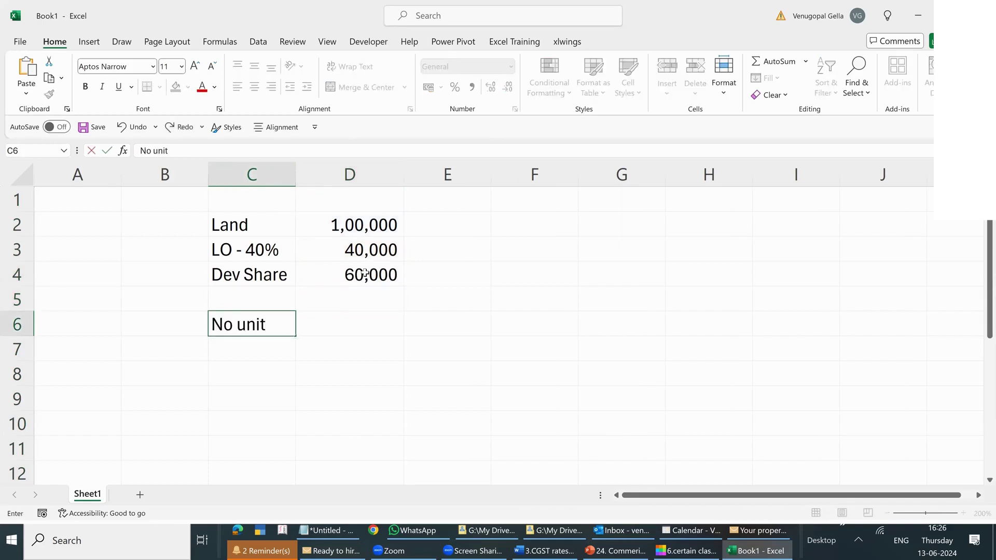
pyautogui.press('Tab')
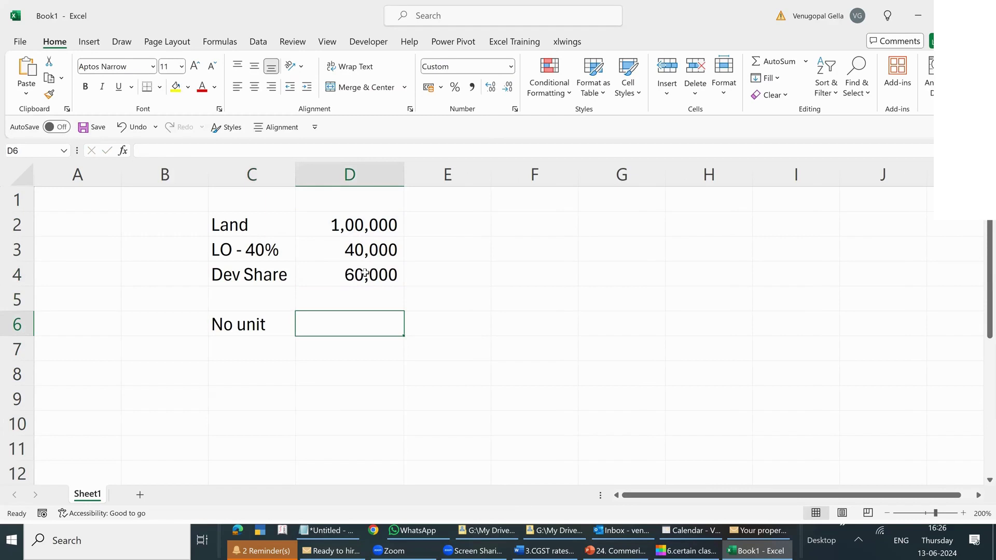
pyautogui.write('4000')
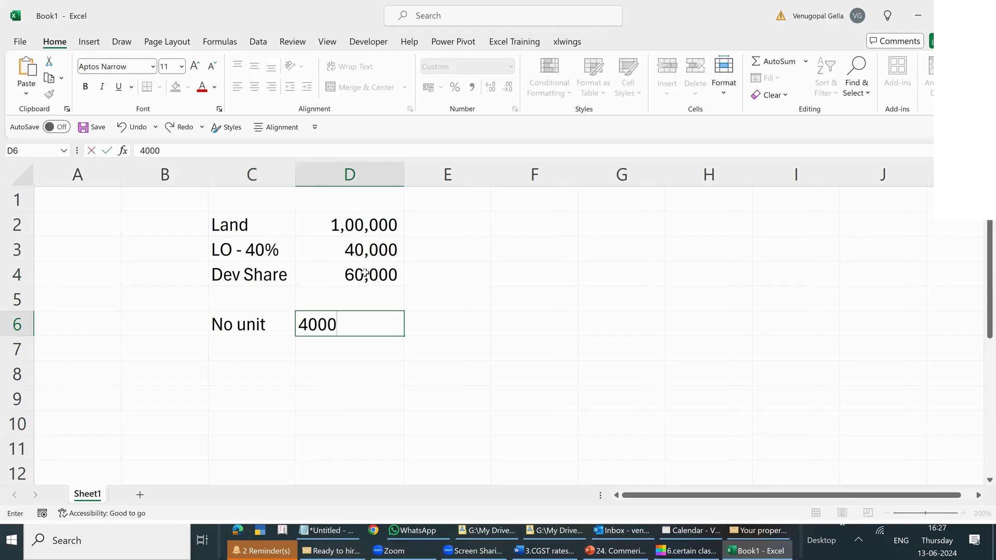
pyautogui.press('Return')
# Change the label in C6 to "SFT / unit"
pyautogui.press('Up')
pyautogui.press('Left')
pyautogui.press('Right')
pyautogui.press('F2')
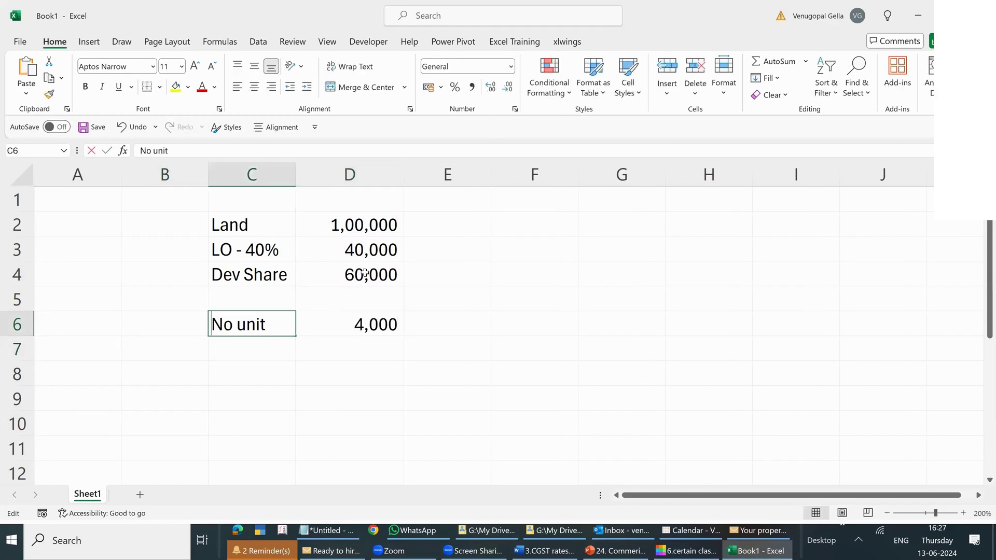
pyautogui.press('Home')
pyautogui.write('SFT /')
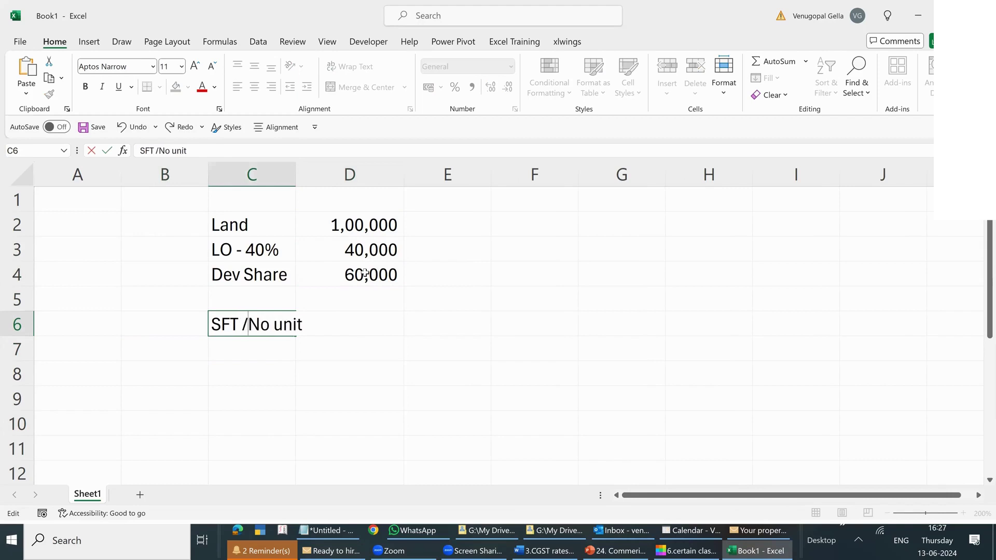
pyautogui.press('Delete')
pyautogui.press('Delete')
pyautogui.press('Return')
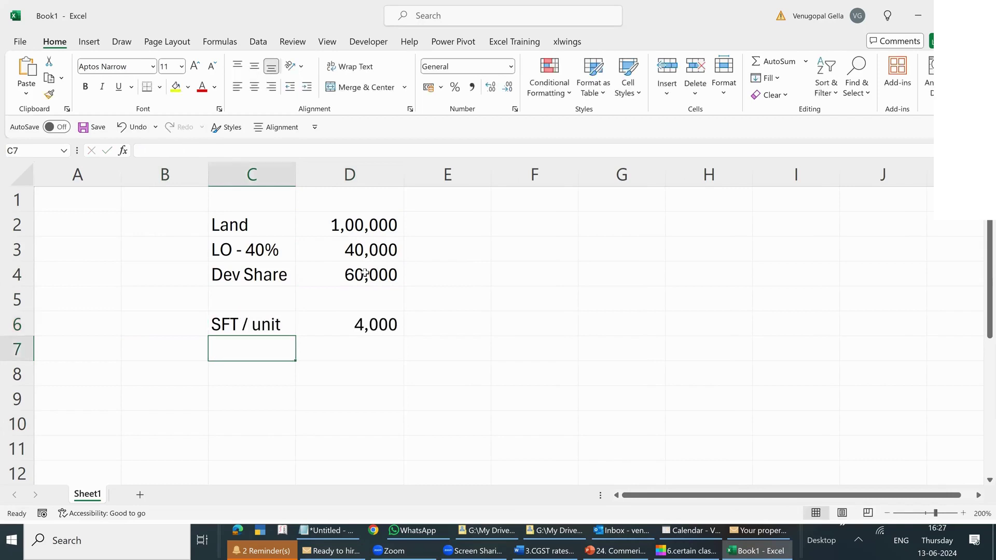
# Add a "No of unit" row in C7 and calculate it in D7 with +D2/D6
pyautogui.write('No of')
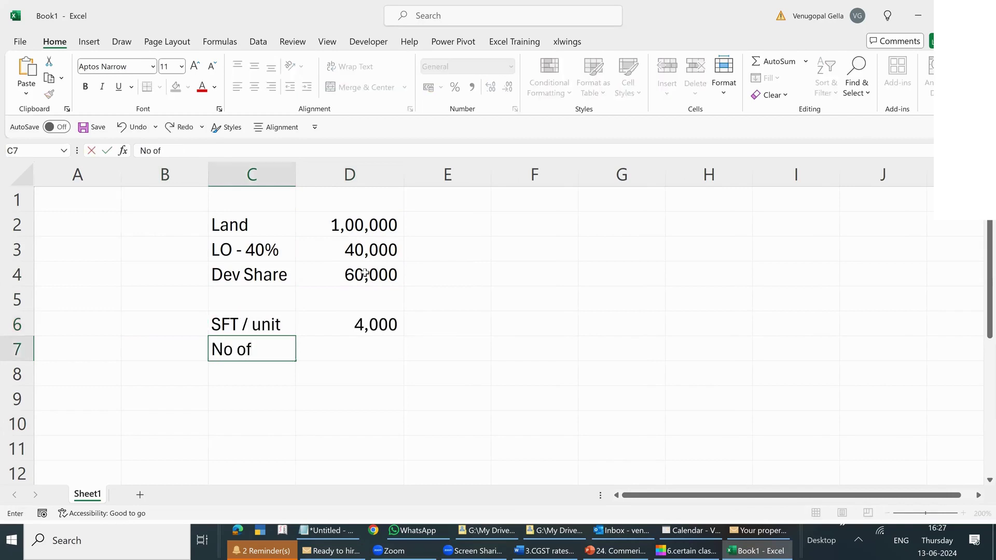
pyautogui.write(' unit')
pyautogui.press('Tab')
pyautogui.write('+')
pyautogui.press('Up')
pyautogui.press('Up')
pyautogui.press('Up')
pyautogui.press('Up')
pyautogui.press('Up')
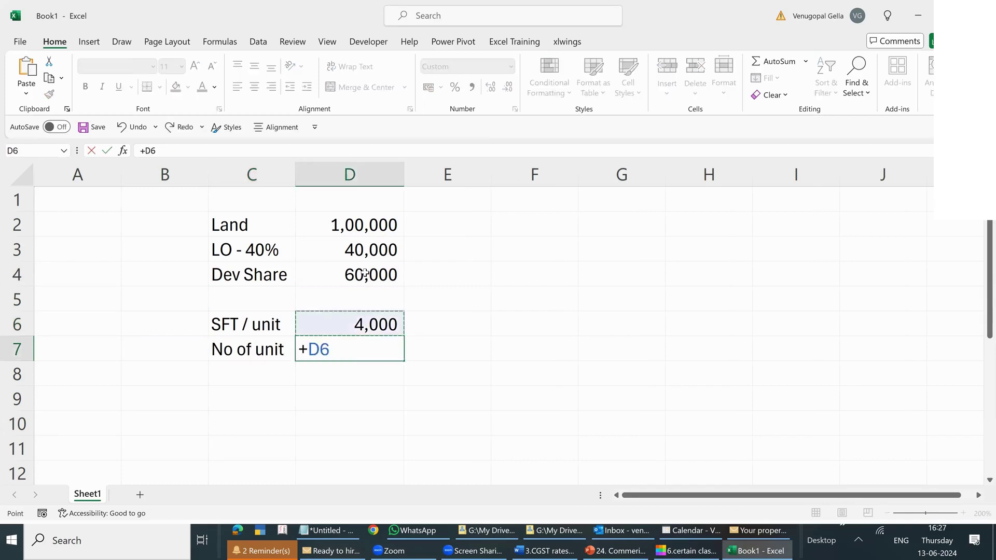
pyautogui.write('/')
pyautogui.press('Up')
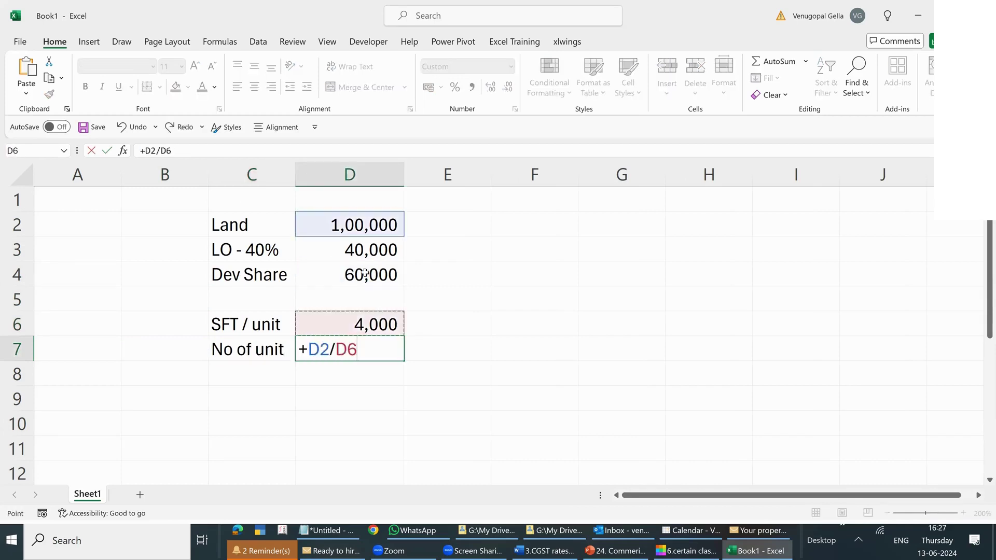
pyautogui.press('Return')
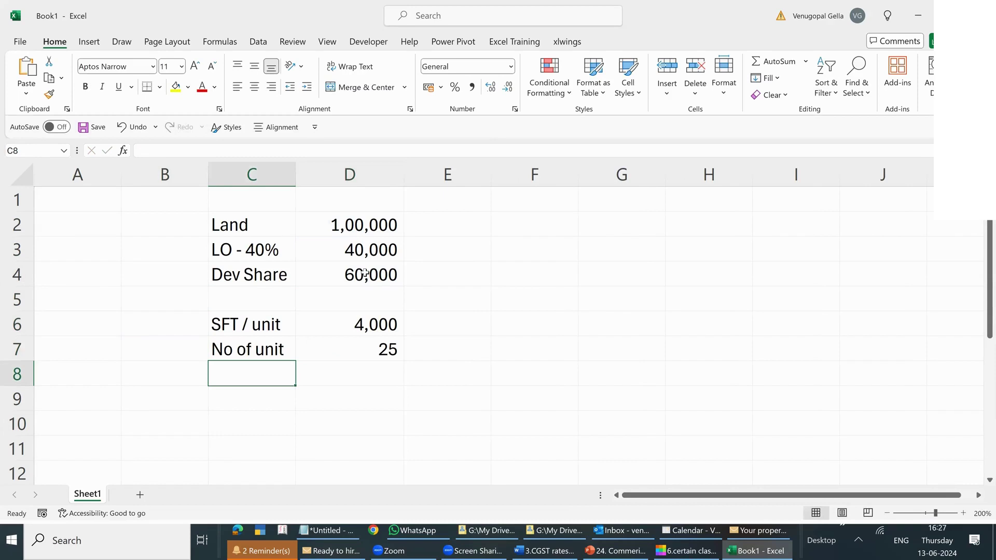
# Label C8 "LO" and start a formula beside it in D8
pyautogui.write('LO')
pyautogui.press('Tab')
pyautogui.write('+')
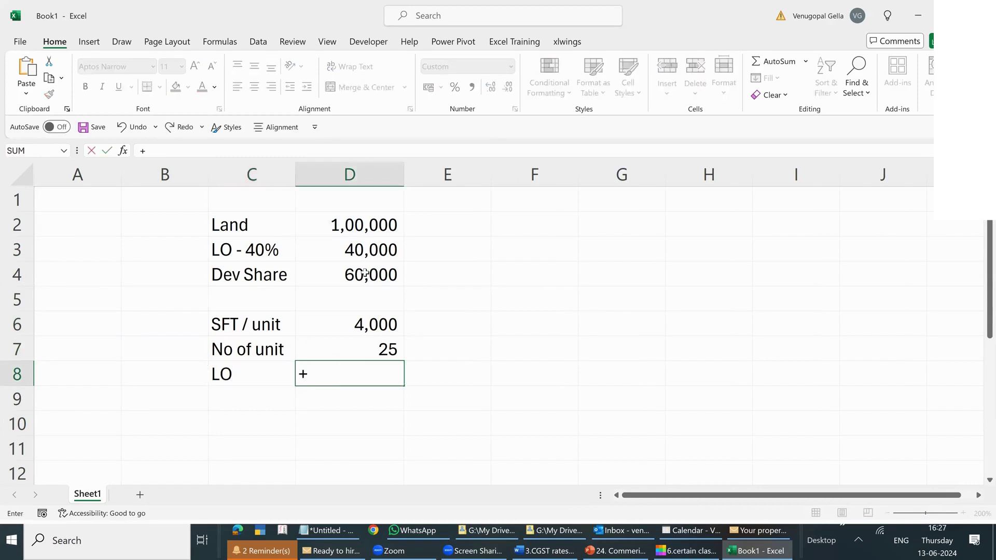
pyautogui.press('Up')
pyautogui.write('*')
pyautogui.press('Up')
pyautogui.press('Up')
pyautogui.press('Up')
pyautogui.press('Up')
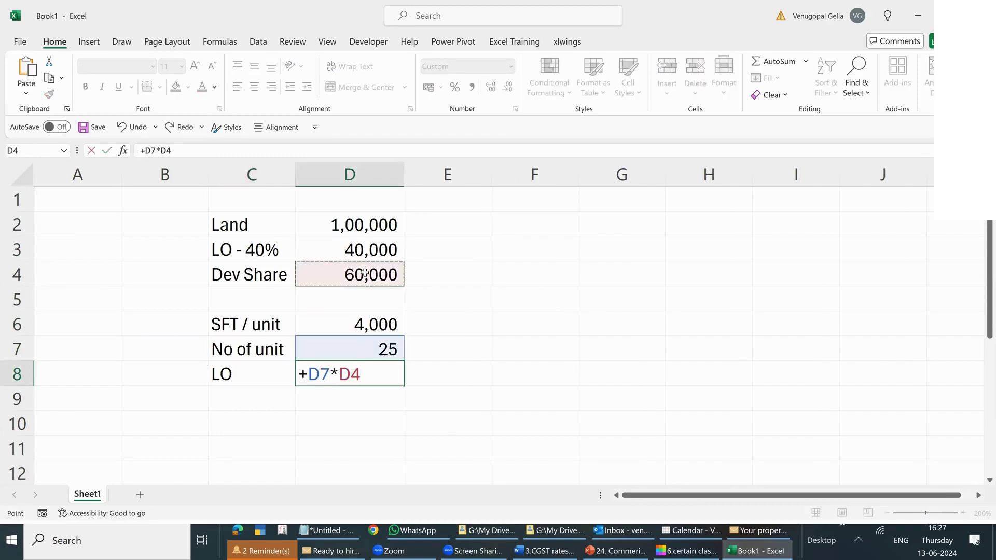
pyautogui.press('Up')
pyautogui.press('BackSpace')
pyautogui.press('BackSpace')
pyautogui.press('BackSpace')
pyautogui.press('BackSpace')
pyautogui.press('BackSpace')
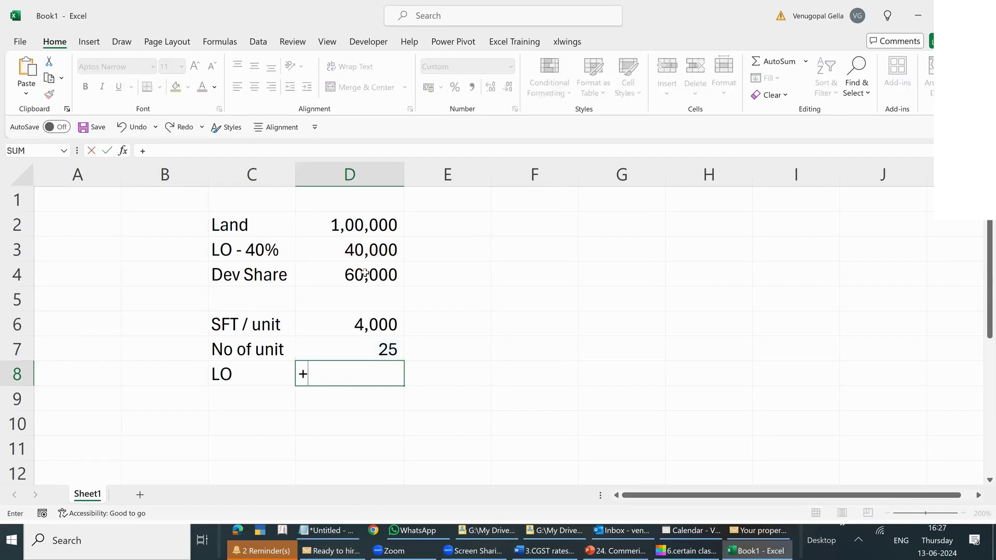
# Calculate the landowner's units in D8 as the number of units in D7 multiplied by .4
pyautogui.press('Up')
pyautogui.write('*.4')
pyautogui.press('Return')
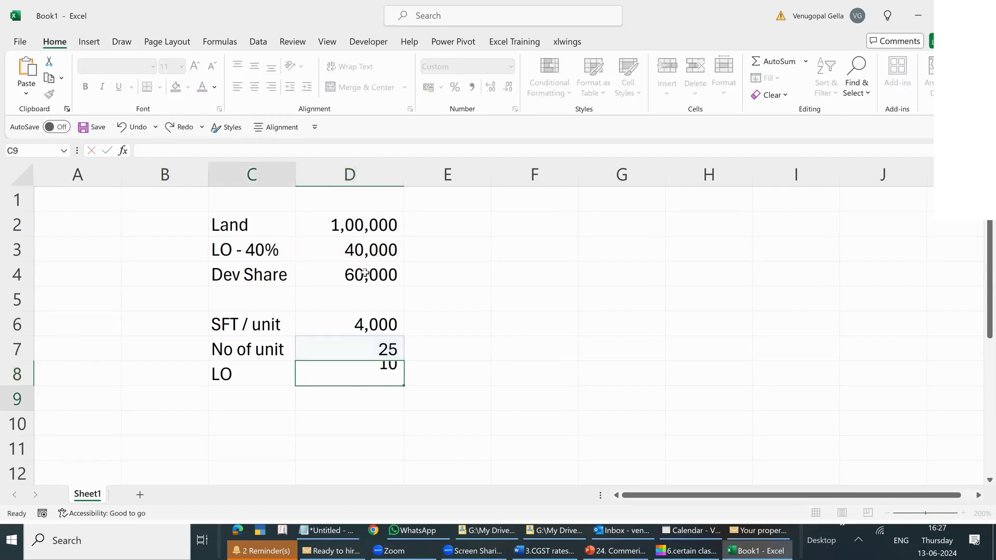
# Add a "DEV" row in C9 and calculate the developer's units in D9 with +D7-D8
pyautogui.press('Up')
pyautogui.press('Right')
pyautogui.press('Left')
pyautogui.press('Down')
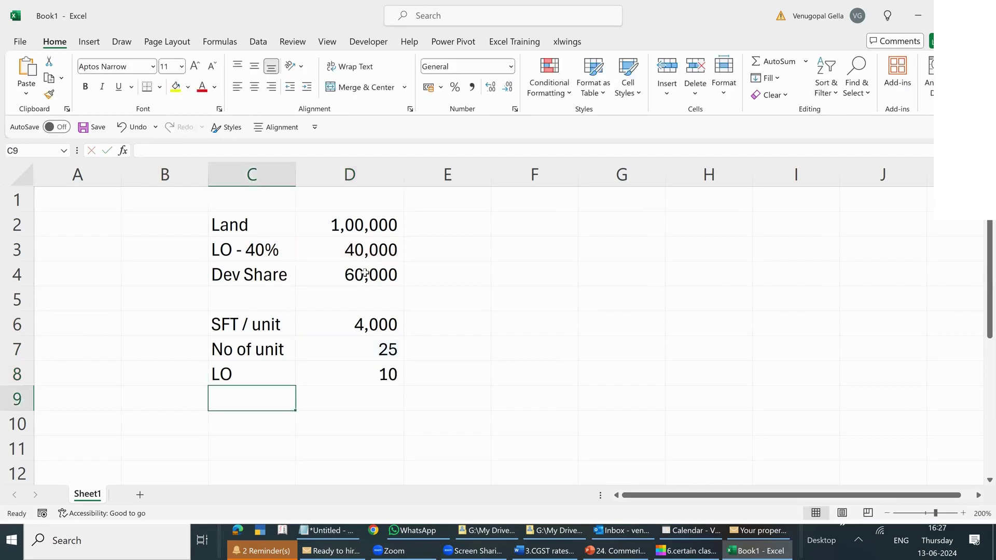
pyautogui.write('DEV')
pyautogui.press('Right')
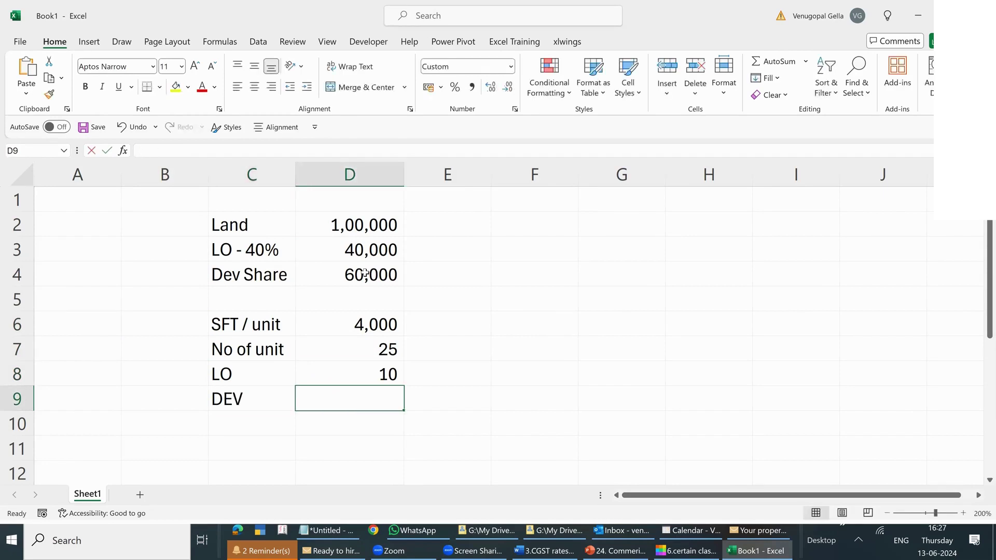
pyautogui.write('+')
pyautogui.press('Up')
pyautogui.press('Up')
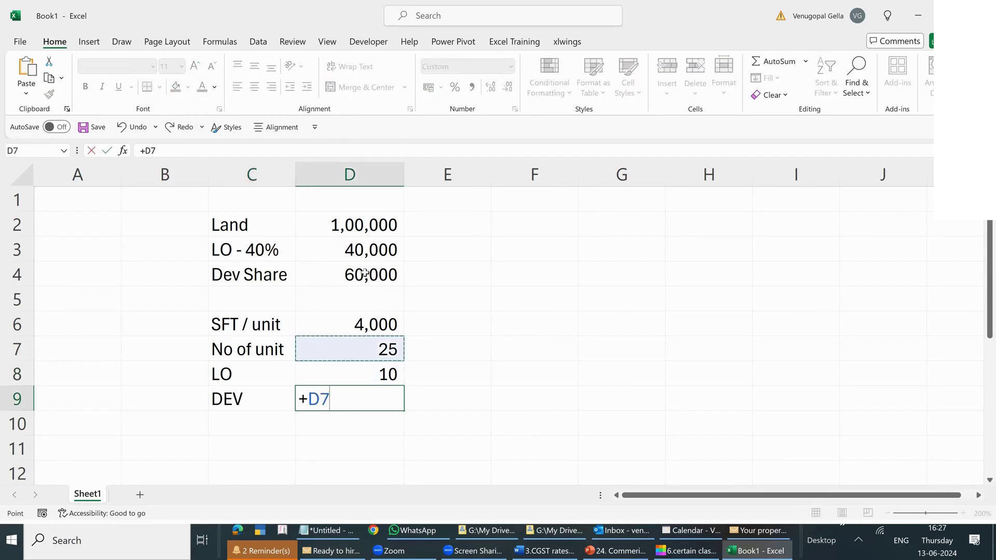
pyautogui.write('-')
pyautogui.press('Up')
pyautogui.press('Return')
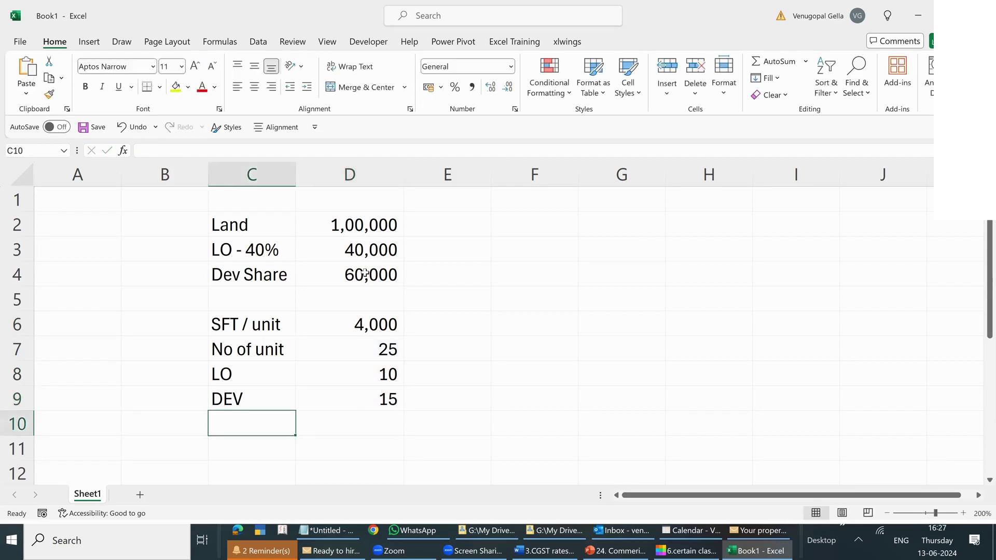
# Enter "Development Right" in F2 and "Value of Unit by" in F3
pyautogui.click(529, 215)
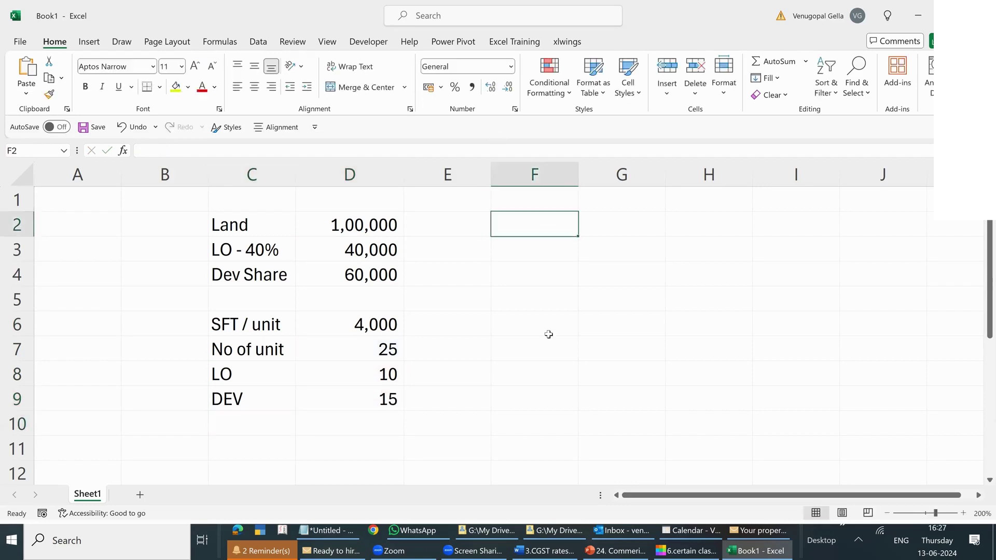
pyautogui.write('DEvelop')
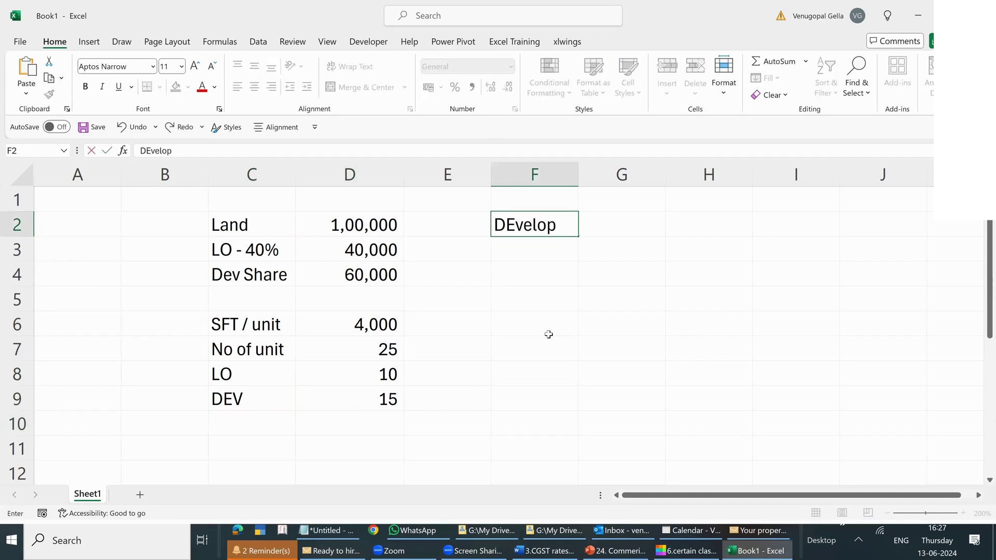
pyautogui.write('ment Right')
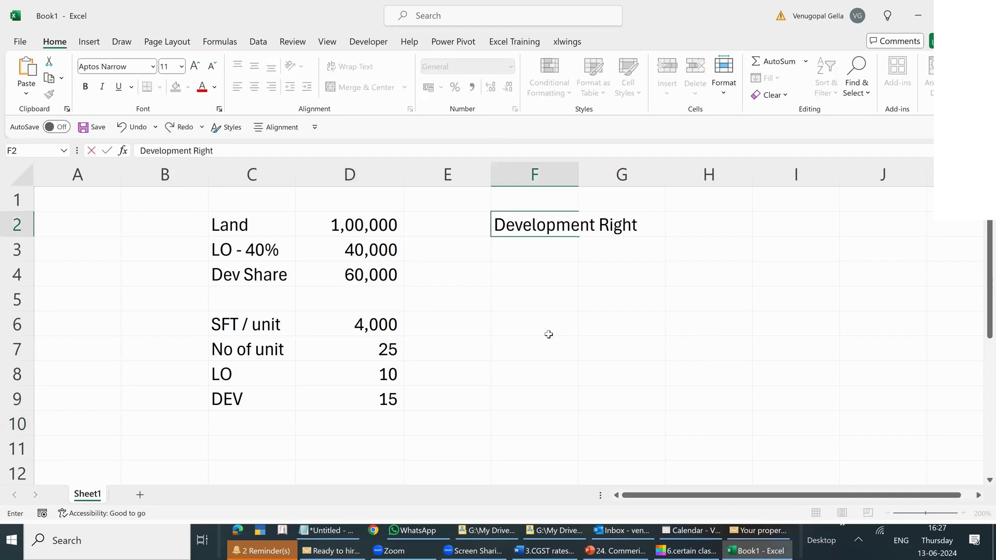
pyautogui.press('Return')
pyautogui.write('Val')
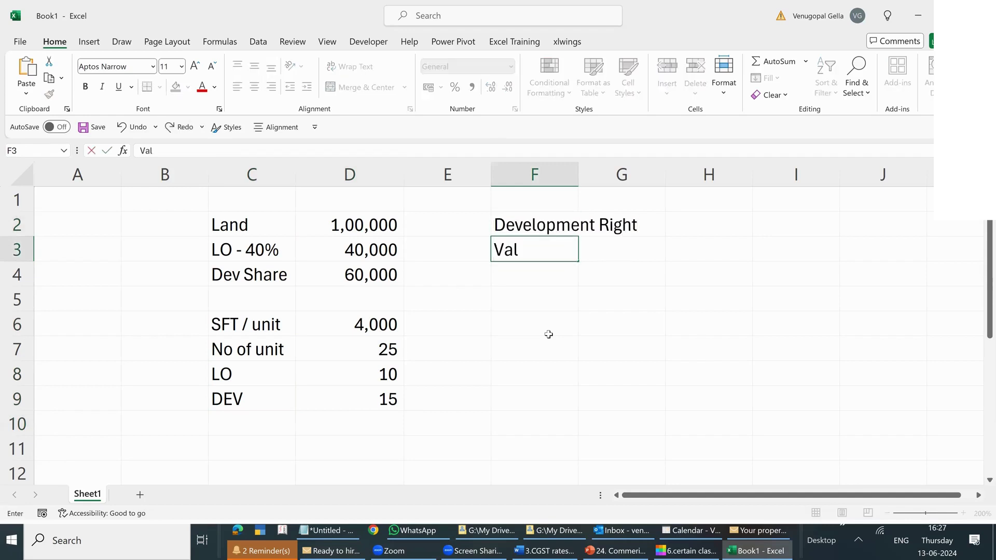
pyautogui.write('ue of Unit byy')
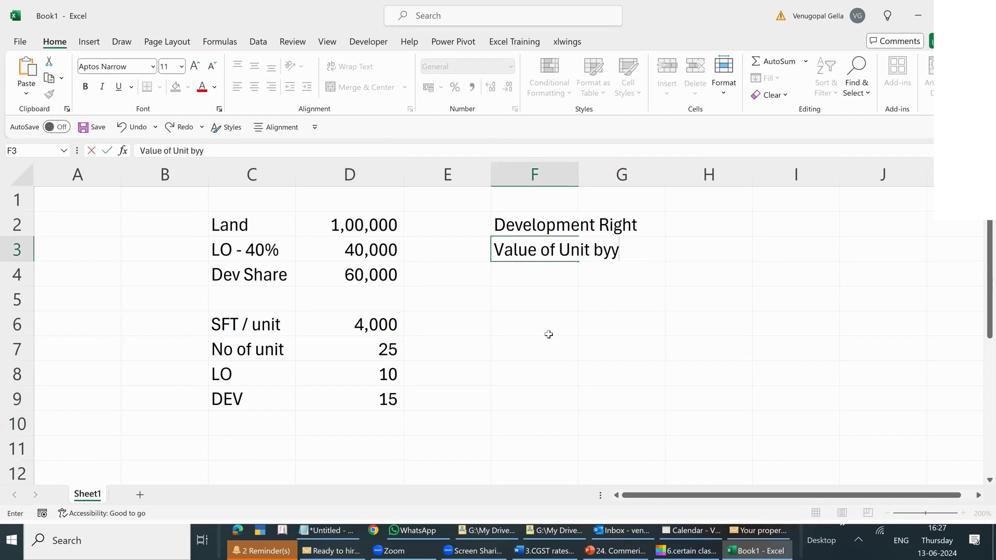
pyautogui.press('BackSpace')
pyautogui.press('Return')
# Reword the label in F3 to "Value of recd by LO"
pyautogui.press('Up')
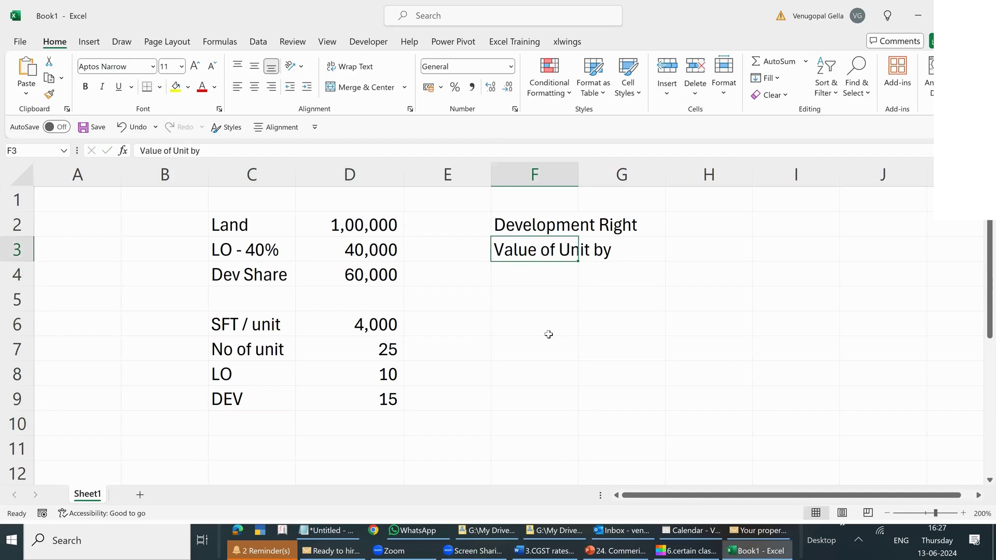
pyautogui.press('F2')
pyautogui.hotkey('ctrl', 'Right')
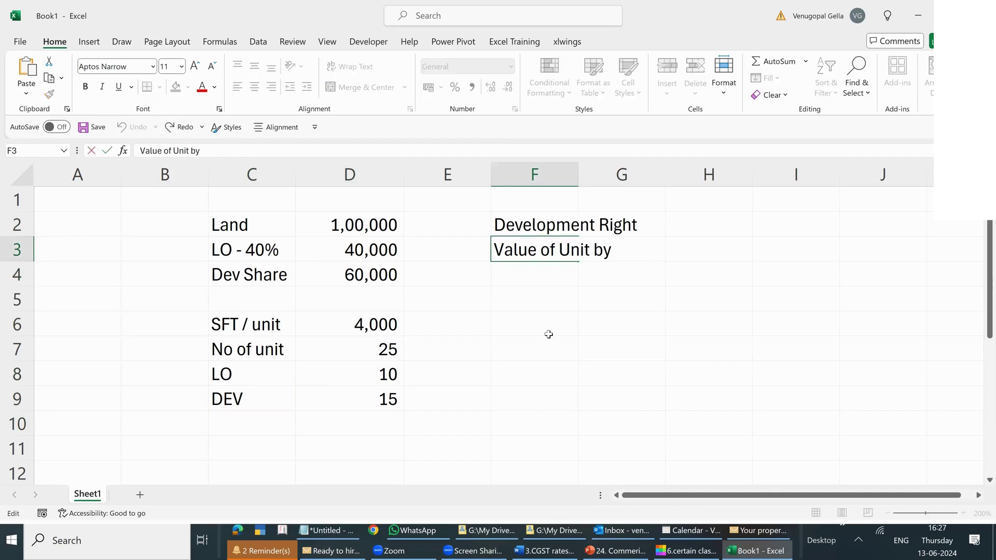
pyautogui.write('recd ')
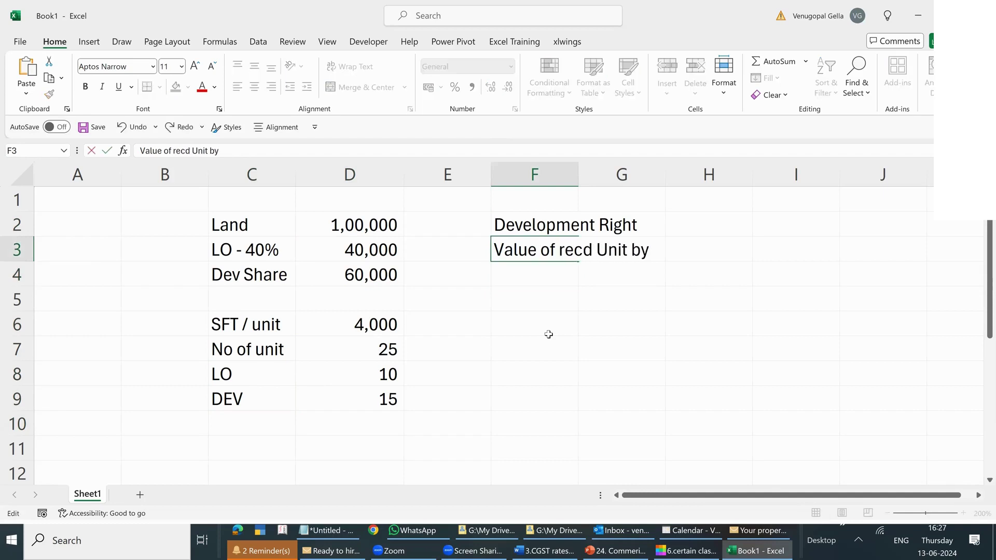
pyautogui.write('by LO')
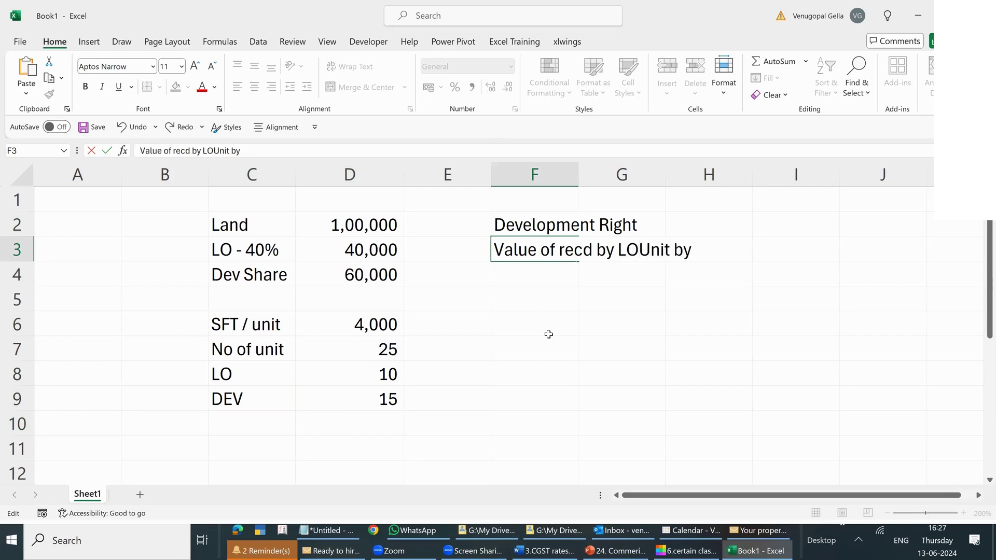
pyautogui.hotkey('ctrl', 'Delete')
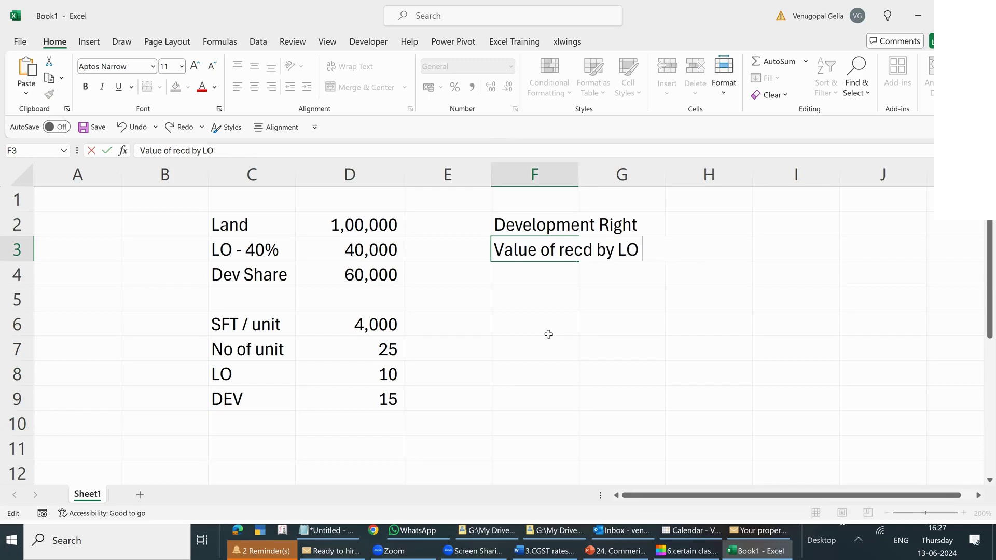
pyautogui.press('Return')
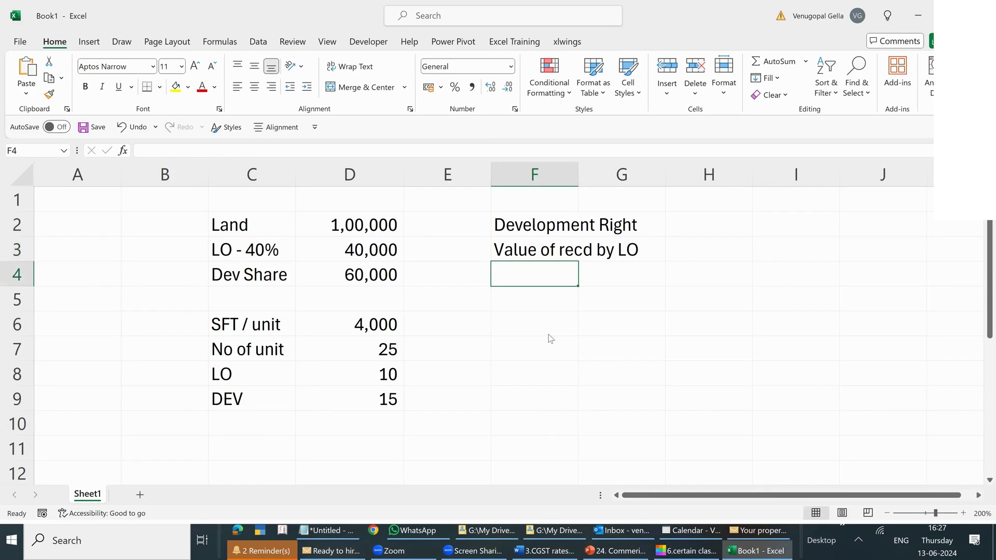
# Switch to the PowerPoint presentation and examine the "Valuation reference" slide, selecting the phrase "the promoter from the independent buyers"
pyautogui.hotkey('alt', 'Tab')
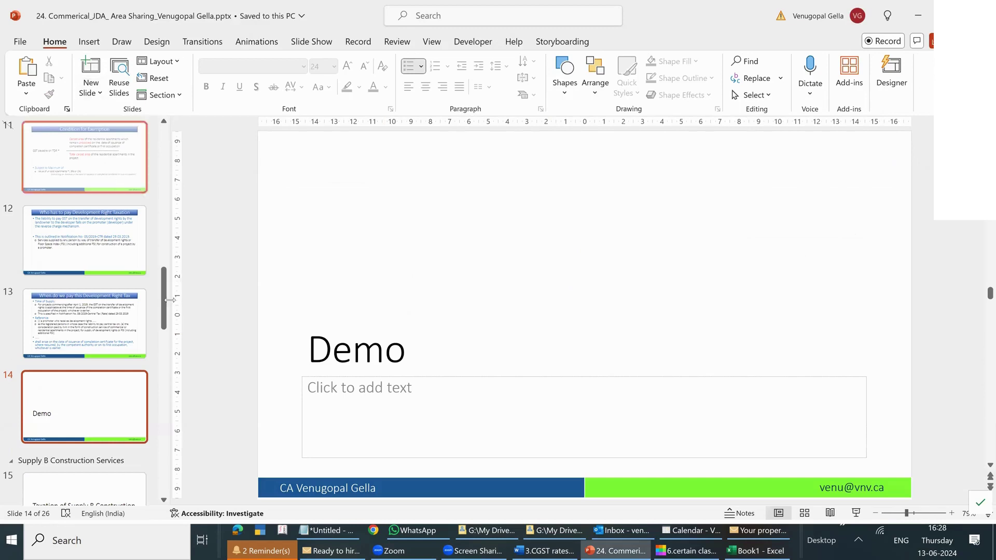
pyautogui.scroll(10, 173, 268)
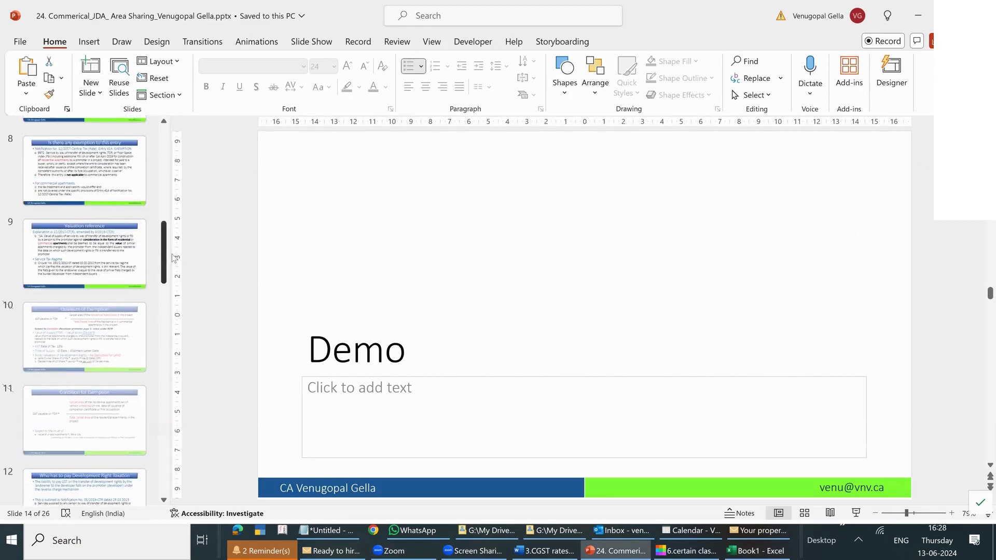
pyautogui.moveTo(173, 254); pyautogui.dragTo(174, 240)
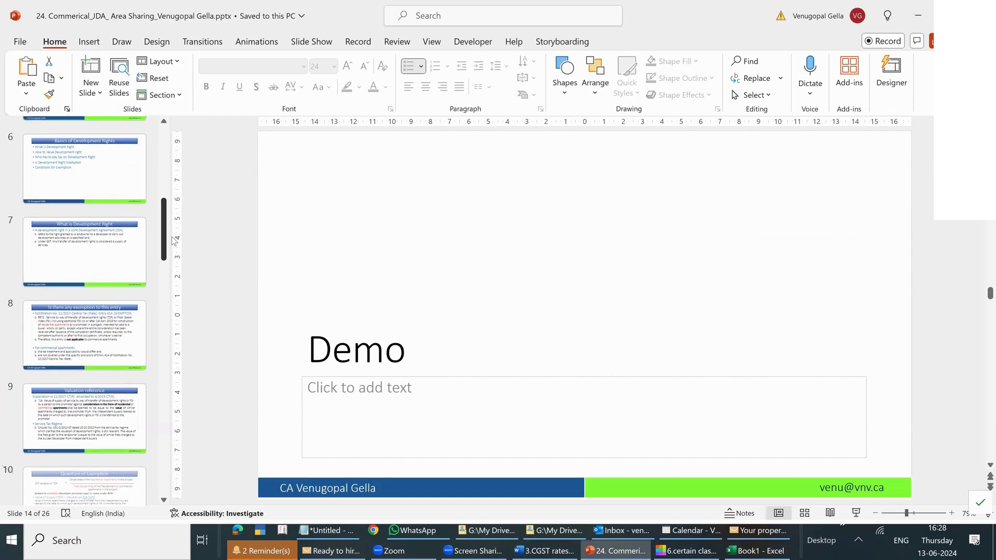
pyautogui.click(95, 418)
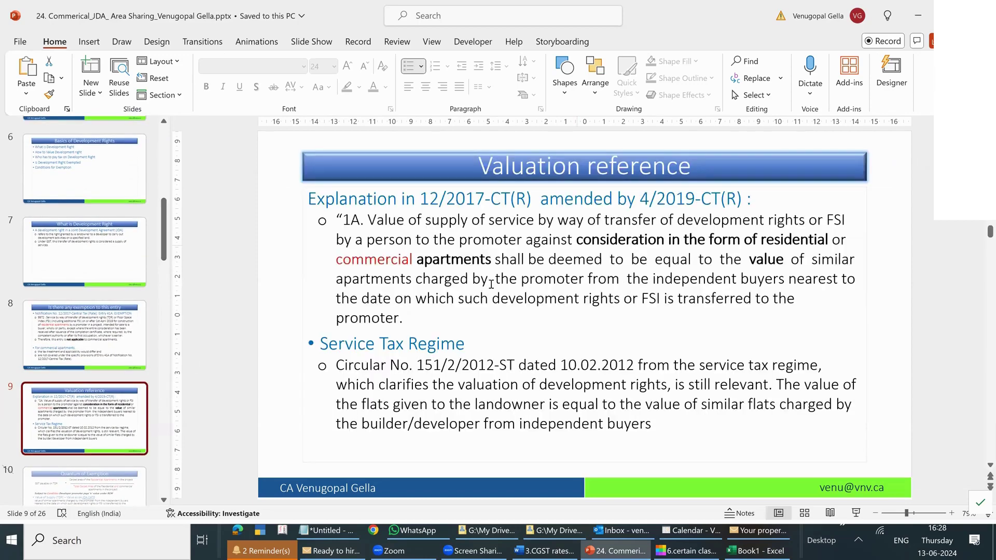
pyautogui.click(517, 278)
pyautogui.moveTo(662, 276); pyautogui.dragTo(748, 278)
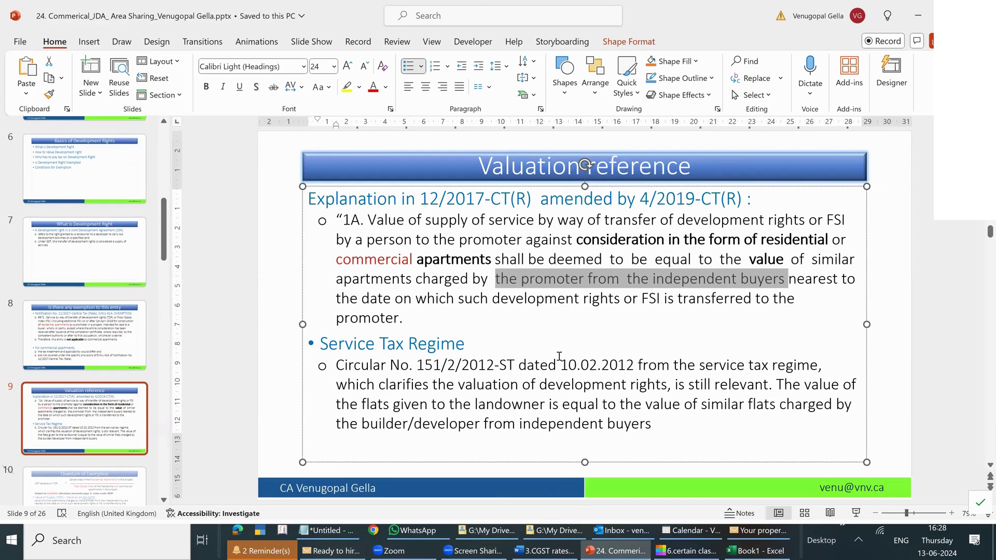
# Switch back to the Excel workbook and add a "Market value / SFT" row in F4 with 11000 in G4
pyautogui.hotkey('alt', 'Tab')
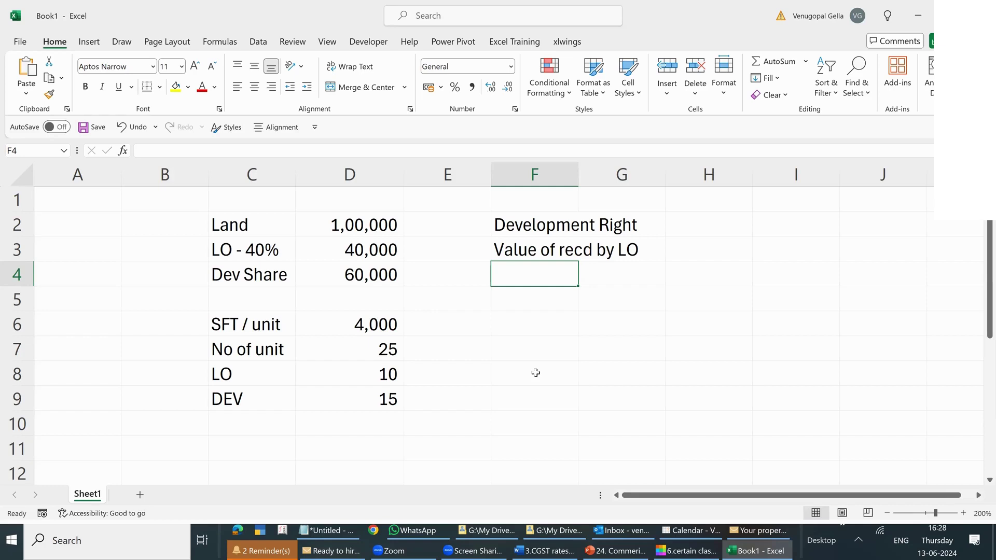
pyautogui.write('M')
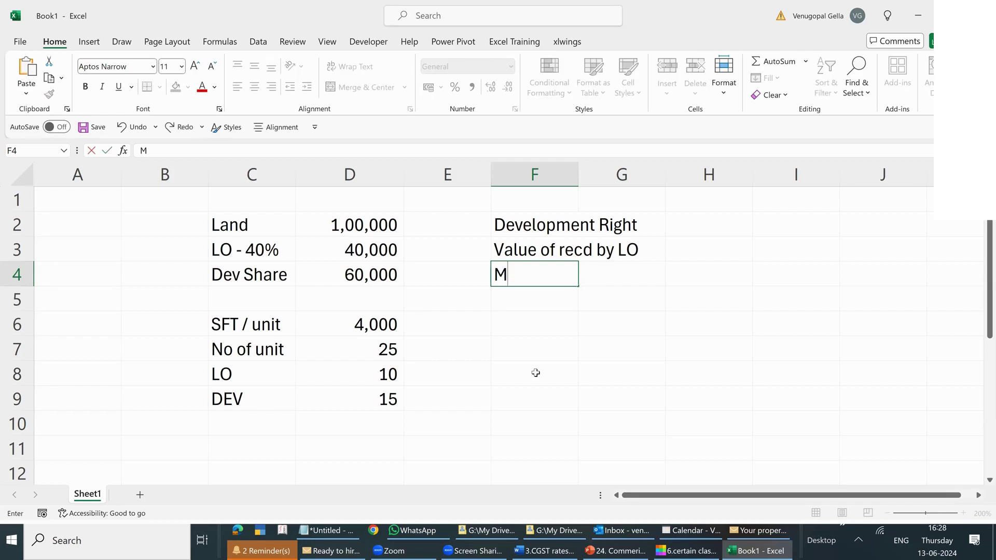
pyautogui.write('arket va')
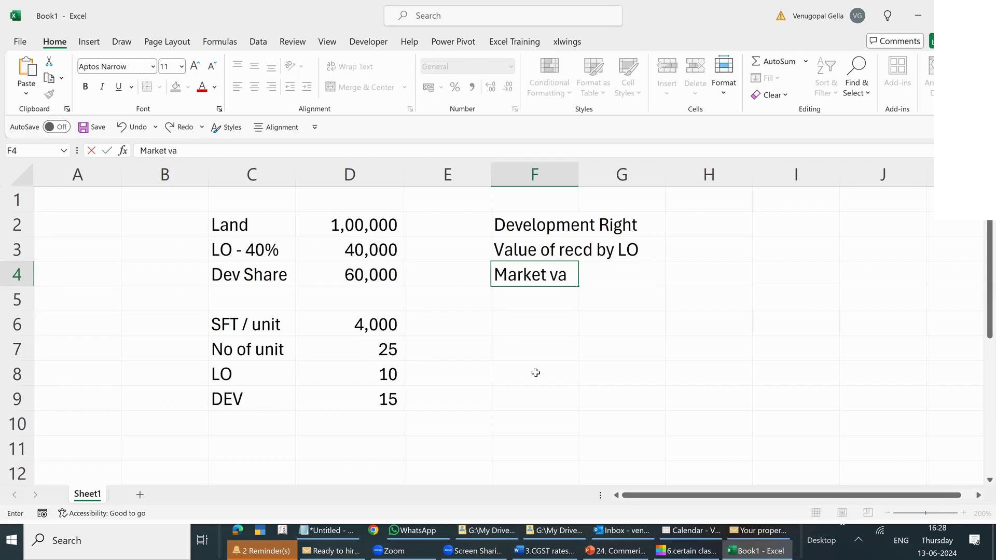
pyautogui.write('lue / SFT')
pyautogui.press('Tab')
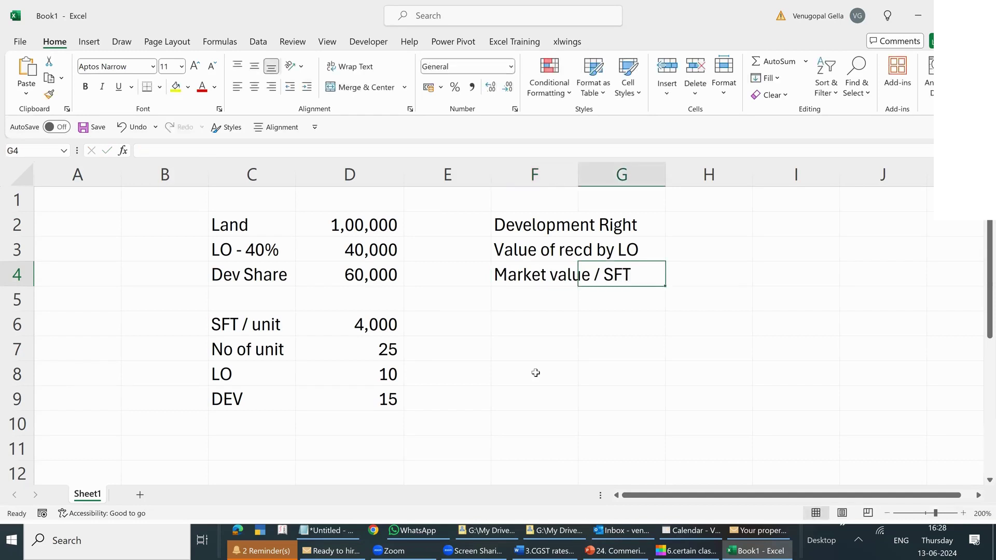
pyautogui.write('11000')
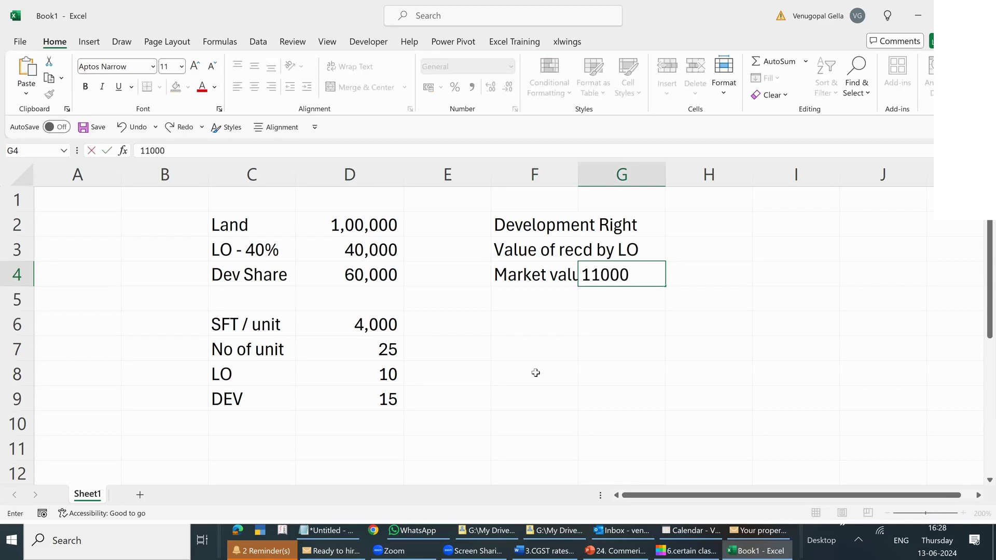
pyautogui.press('Return')
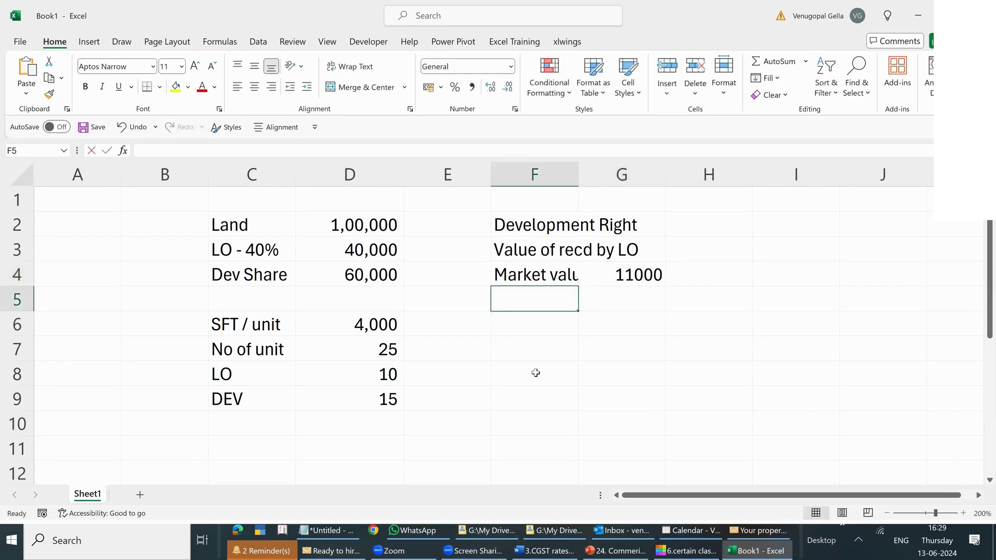
# Add a "Per unit" row in F5 and calculate G5 as the market value times the SFT per unit with +G4*D6
pyautogui.write('Per unit')
pyautogui.press('Tab')
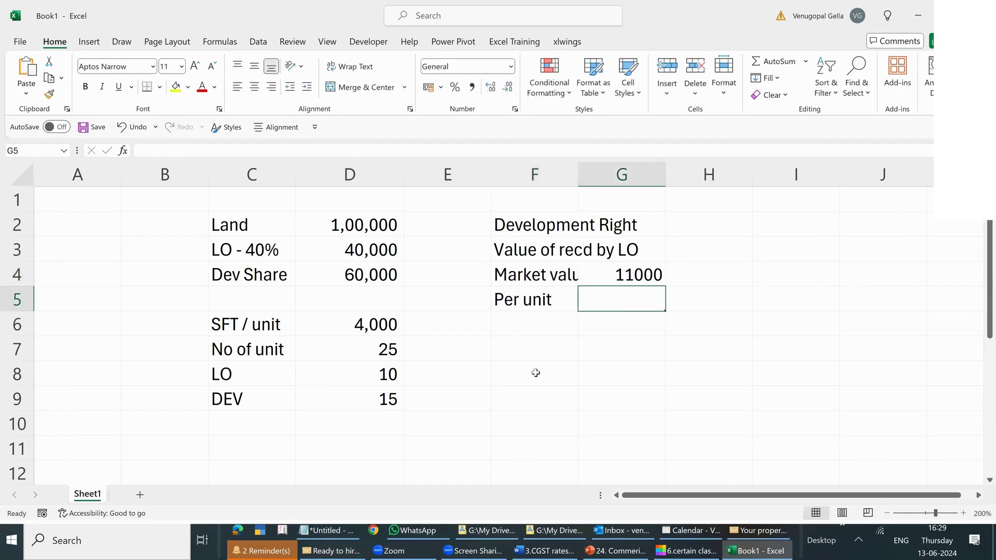
pyautogui.write('+9')
pyautogui.press('Up')
pyautogui.press('Down')
pyautogui.write('+')
pyautogui.press('Up')
pyautogui.write('*')
pyautogui.press('Left')
pyautogui.press('Left')
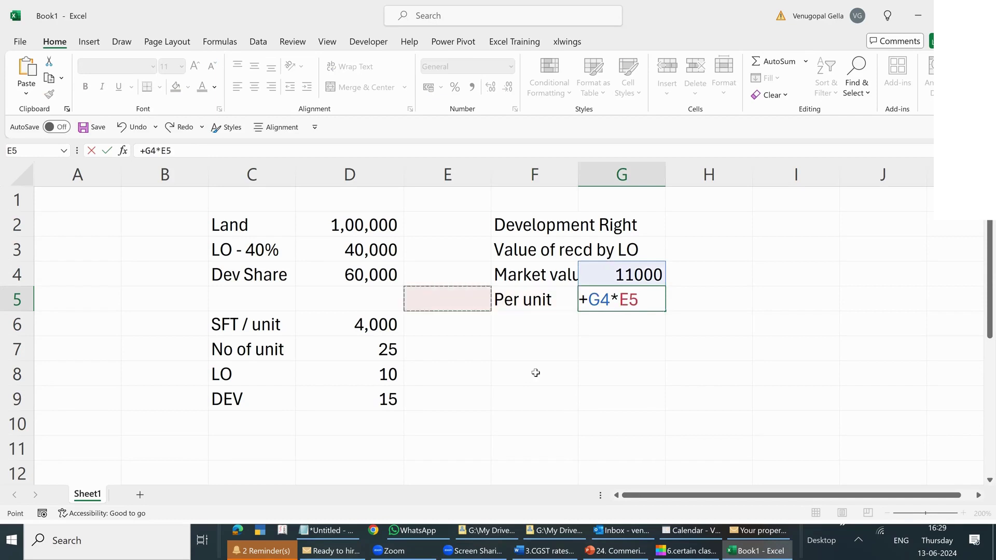
pyautogui.press('Down')
pyautogui.press('Left')
pyautogui.press('Return')
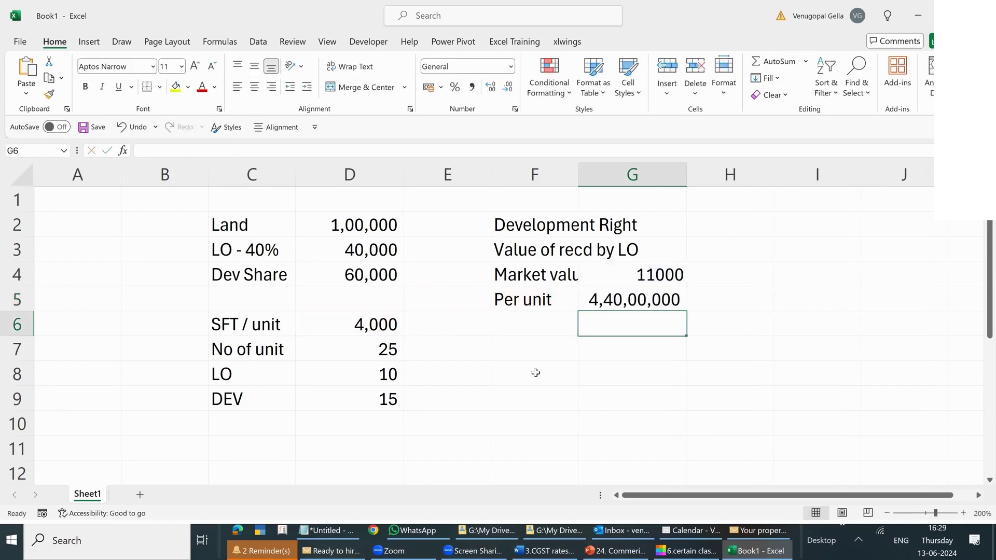
pyautogui.press('Up')
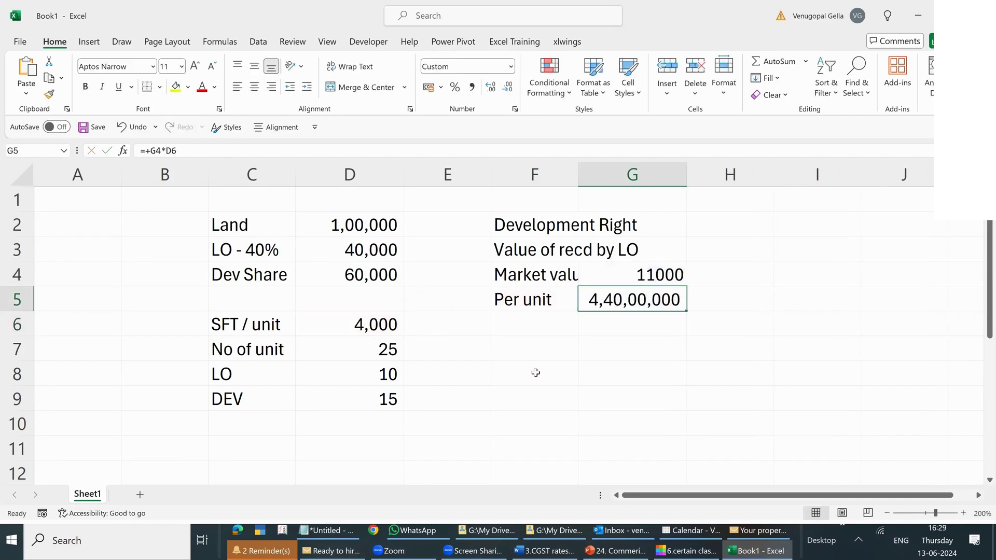
# Add a "No of unit" row in F6 and link G6 to the landowner's units with +D8
pyautogui.press('Down')
pyautogui.press('Left')
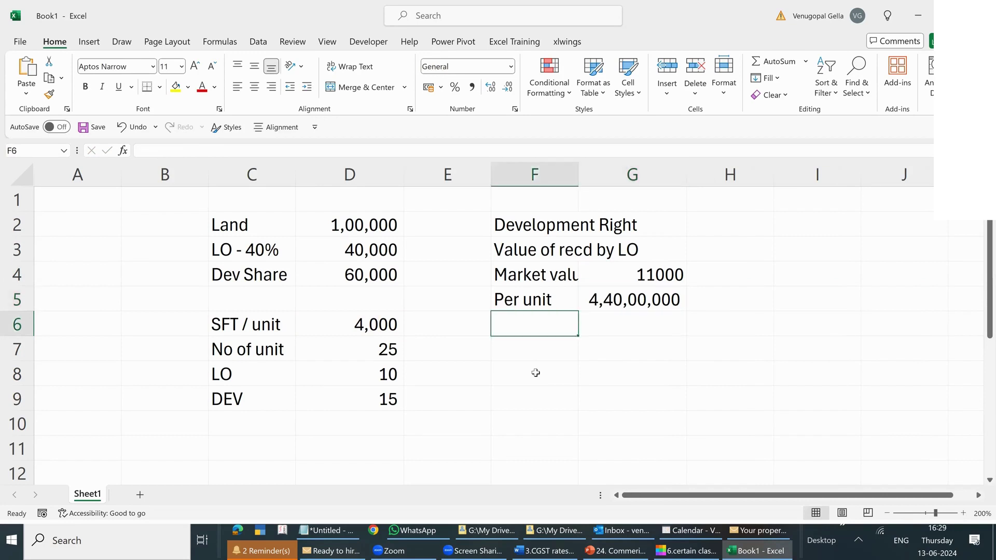
pyautogui.write('No of')
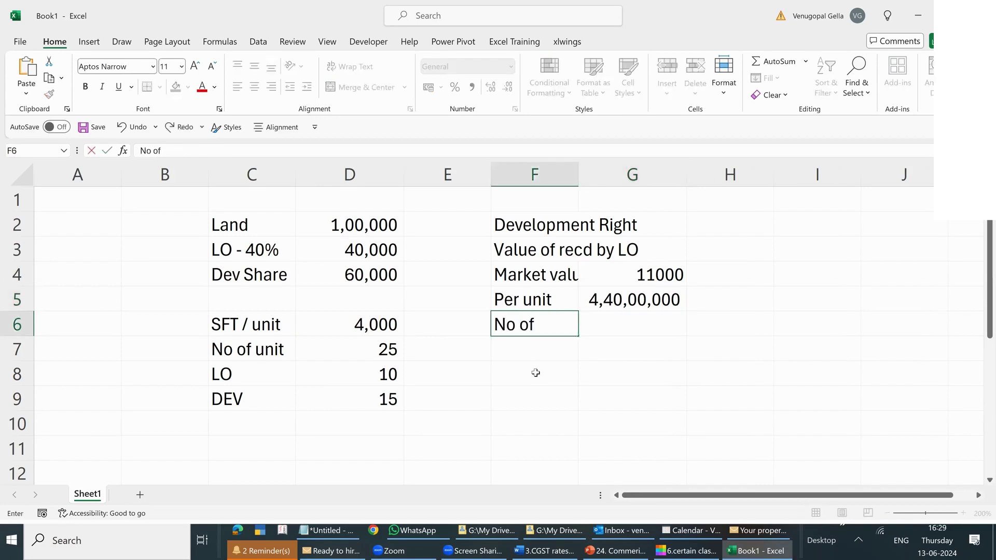
pyautogui.write(' unit')
pyautogui.press('Tab')
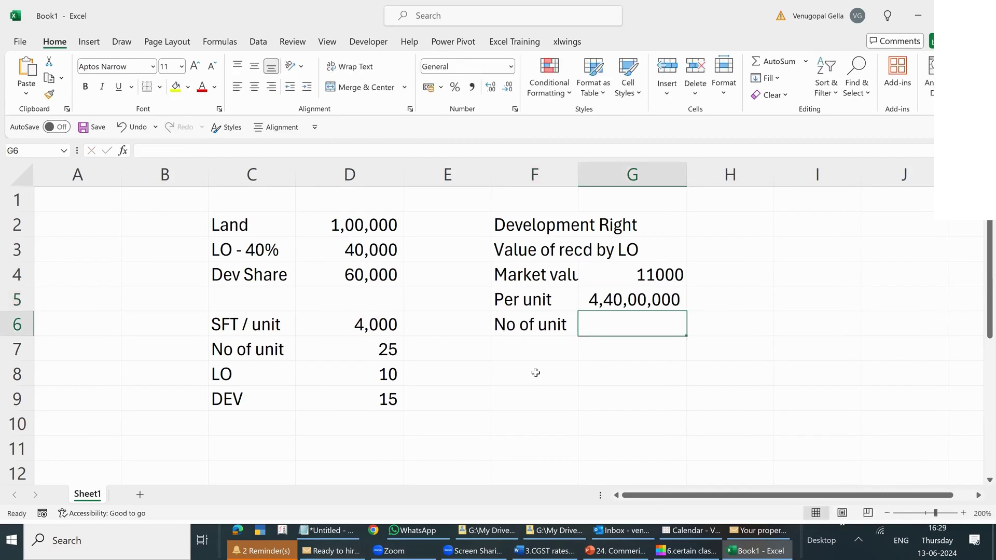
pyautogui.write('+')
pyautogui.press('Left')
pyautogui.press('Left')
pyautogui.press('Left')
pyautogui.press('Down')
pyautogui.press('Down')
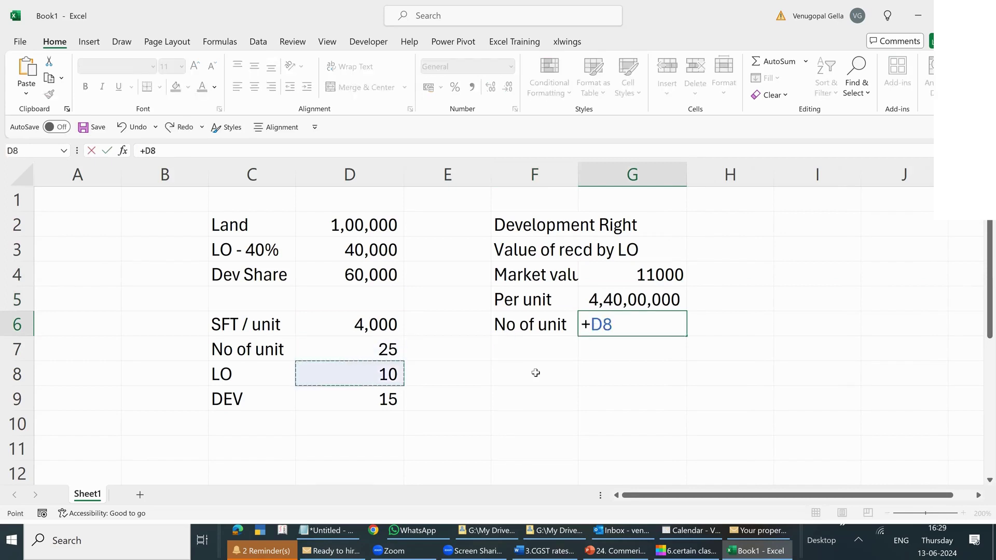
pyautogui.press('Return')
# Add a "Development Right" row in F7 and calculate its value in G7 with +G5*G6
pyautogui.press('Right')
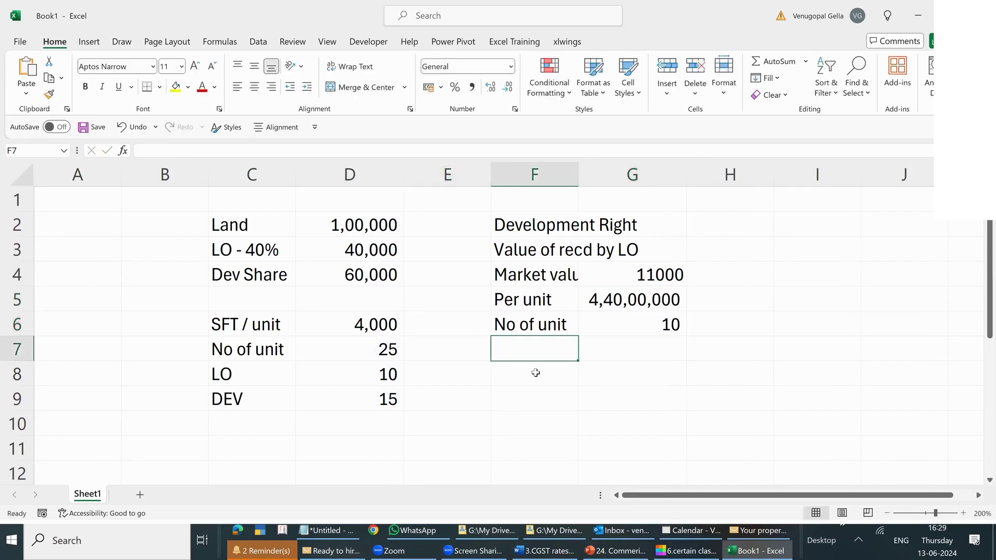
pyautogui.write('De')
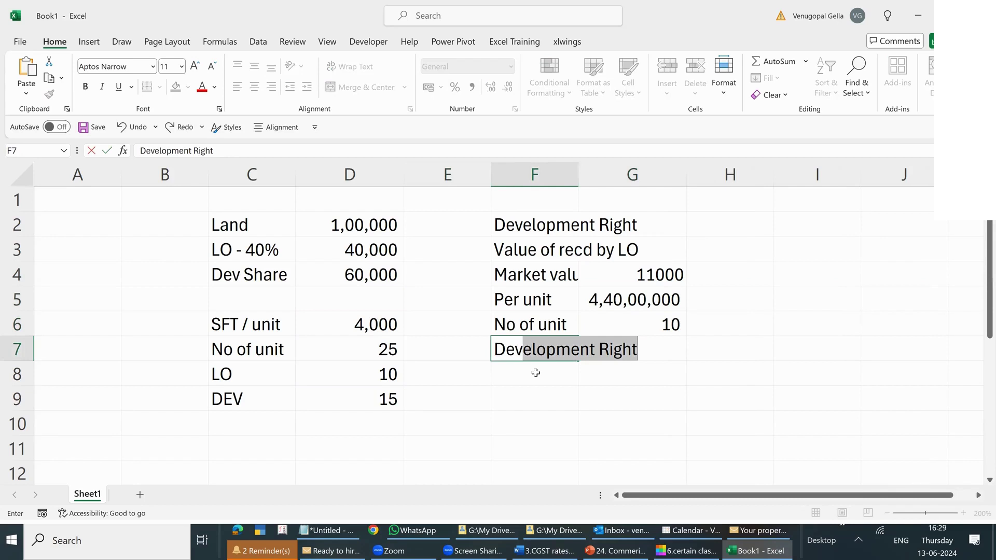
pyautogui.press('Right')
pyautogui.write('+')
pyautogui.press('Up')
pyautogui.press('Up')
pyautogui.write('*')
pyautogui.press('Up')
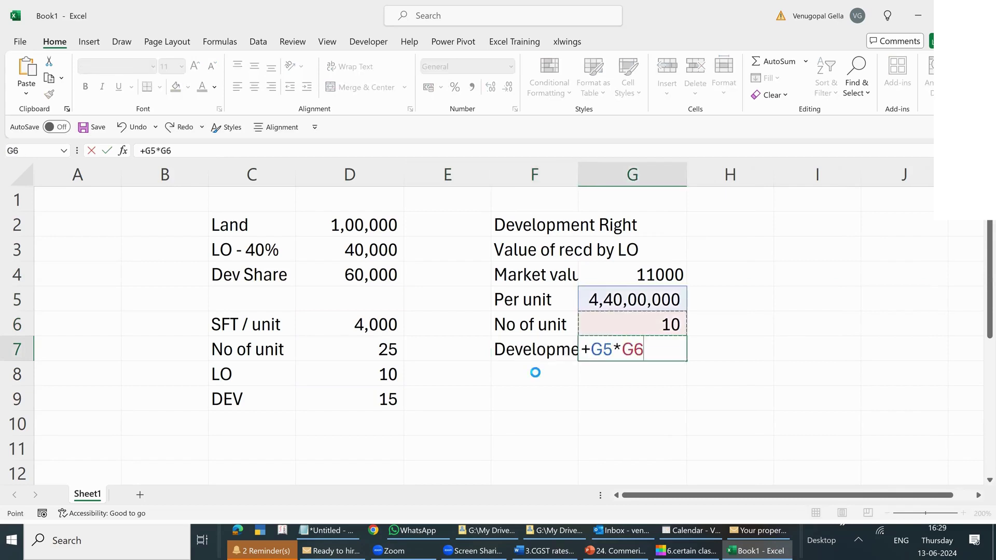
pyautogui.press('Return')
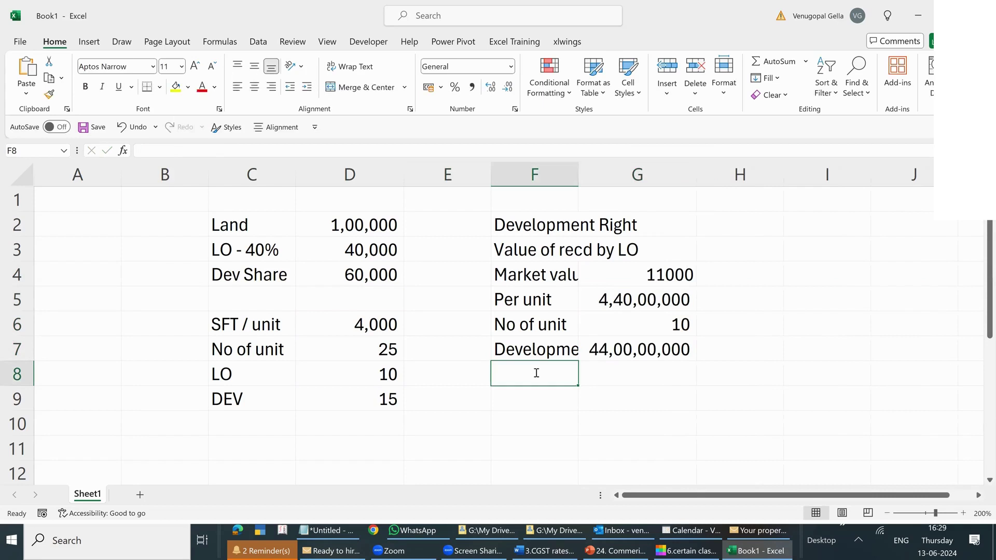
# Add a "GST -18%" row in F8 and calculate the tax in G8 with +G7*18%
pyautogui.write('GST -')
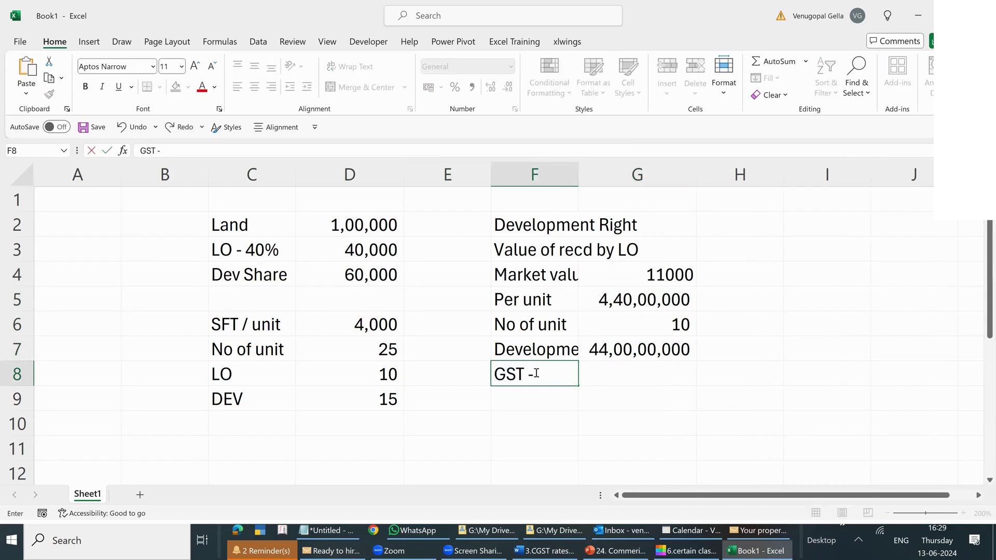
pyautogui.write('18%')
pyautogui.press('Tab')
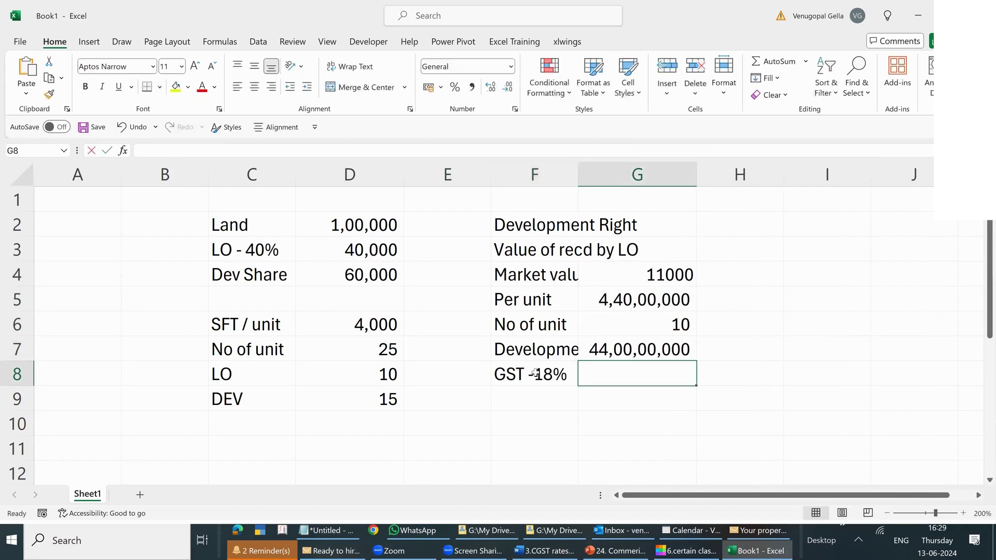
pyautogui.write('+')
pyautogui.press('Up')
pyautogui.write('*1')
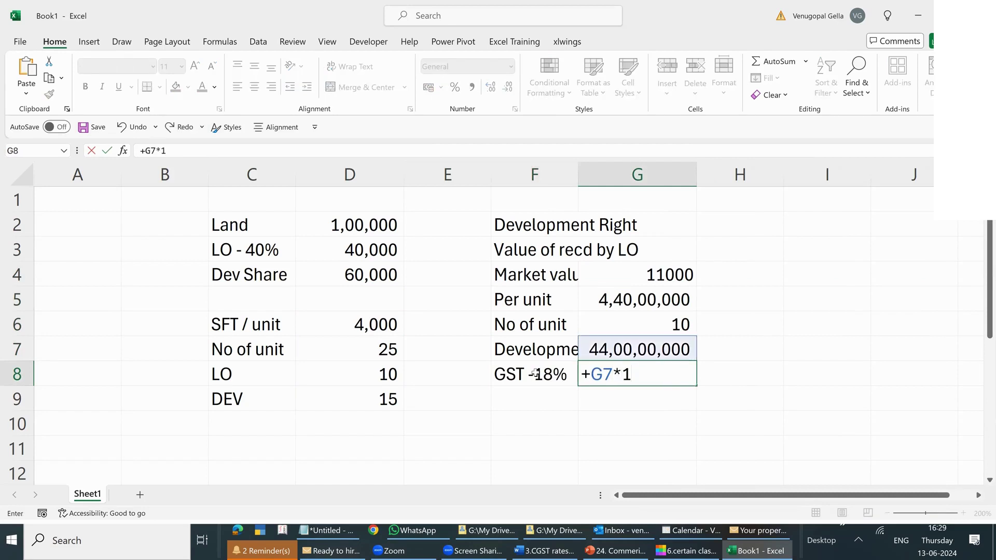
pyautogui.write('8%')
pyautogui.press('Return')
# Format the GST amount in G8 with comma separators and no decimal places
pyautogui.press('Up')
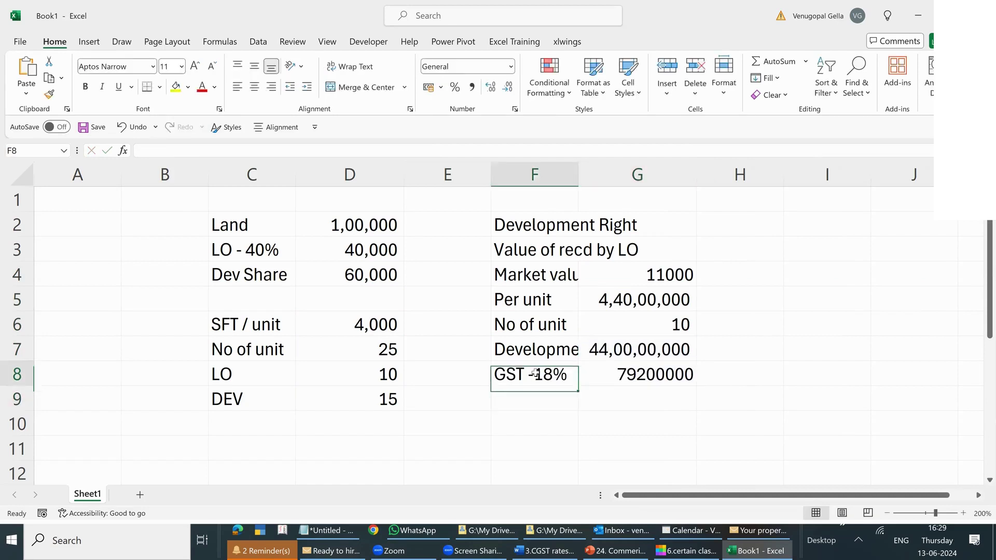
pyautogui.press('Right')
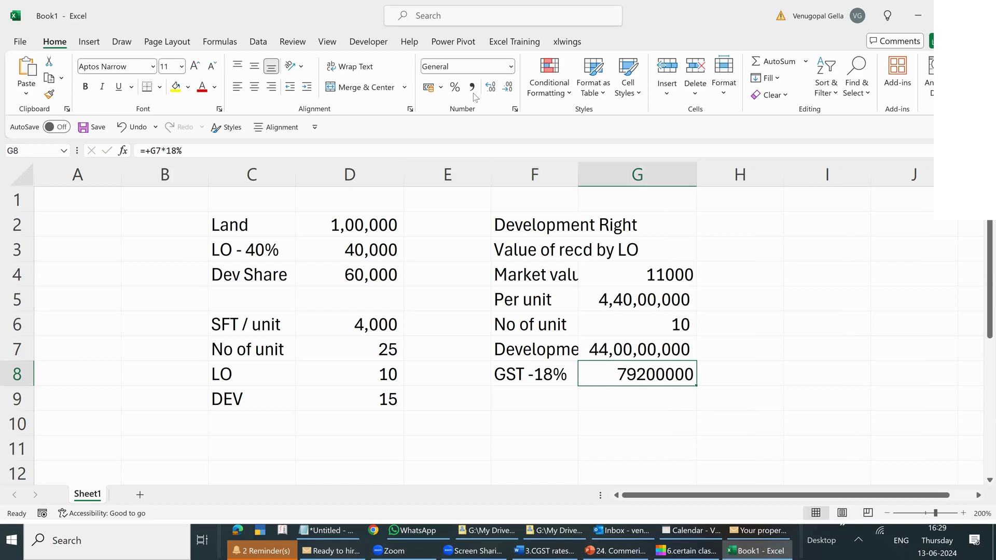
pyautogui.click(508, 87)
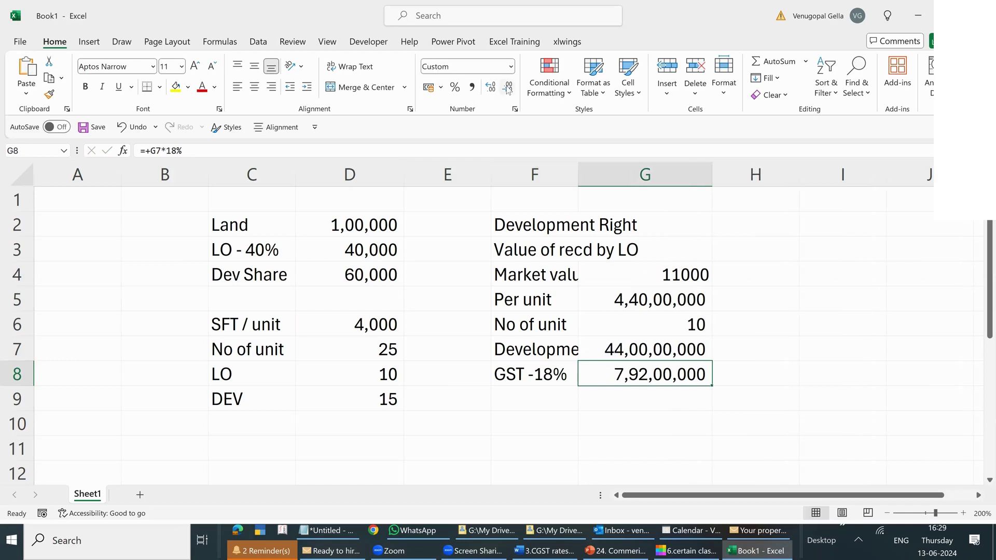
# Add a "Payable" row in F9 with "Devloper" in G9
pyautogui.press('Left')
pyautogui.press('Down')
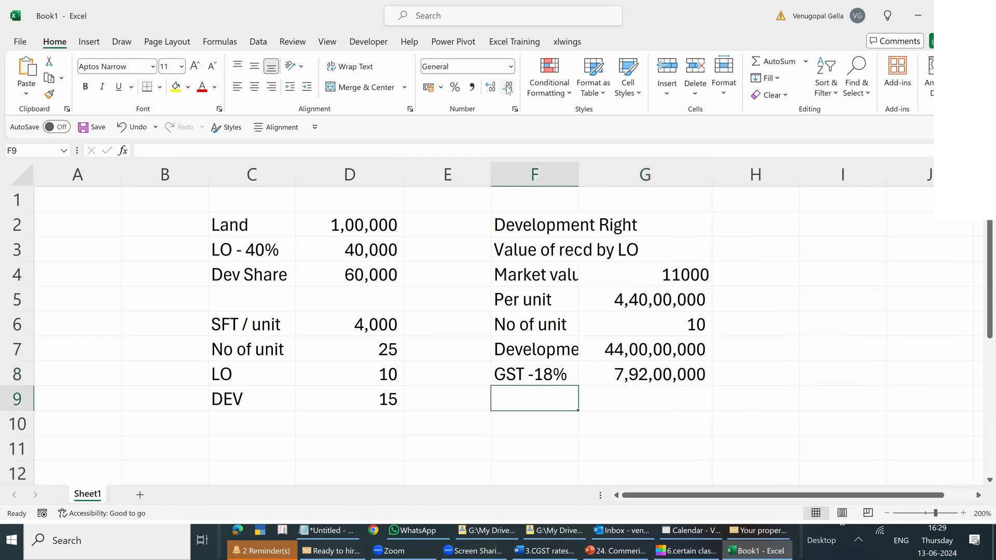
pyautogui.write('Pauya')
pyautogui.press('Escape')
pyautogui.write('Payable')
pyautogui.press('Tab')
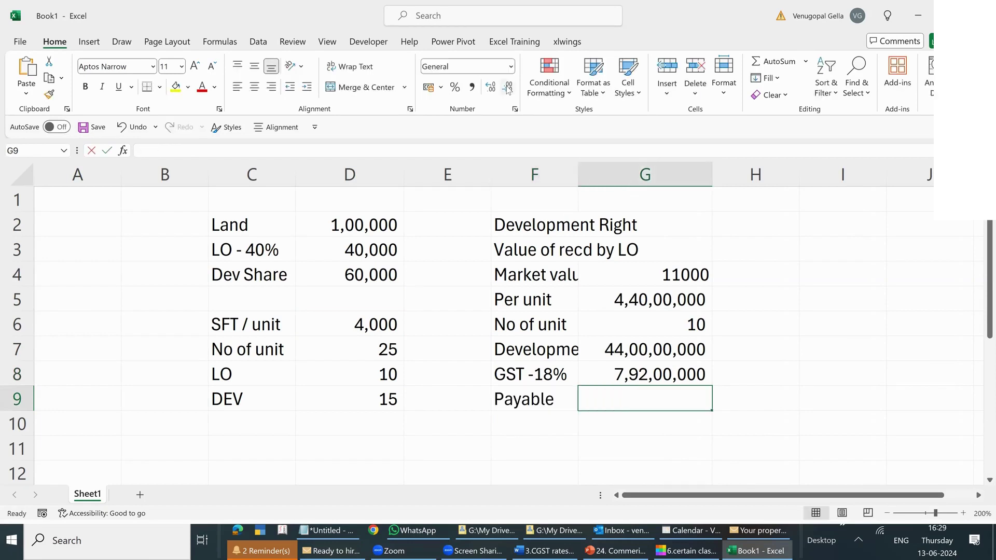
pyautogui.write('+')
pyautogui.press('Escape')
pyautogui.write('Devloper')
pyautogui.press('Return')
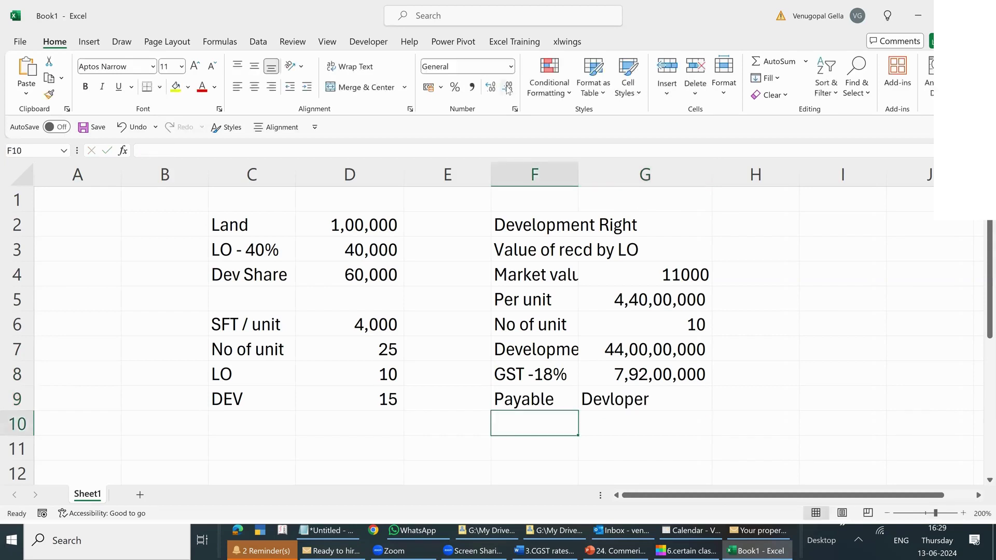
# Add an "on / before" row in F10 with "OC date" in G10
pyautogui.write('on')
pyautogui.press('Tab')
pyautogui.write('OC')
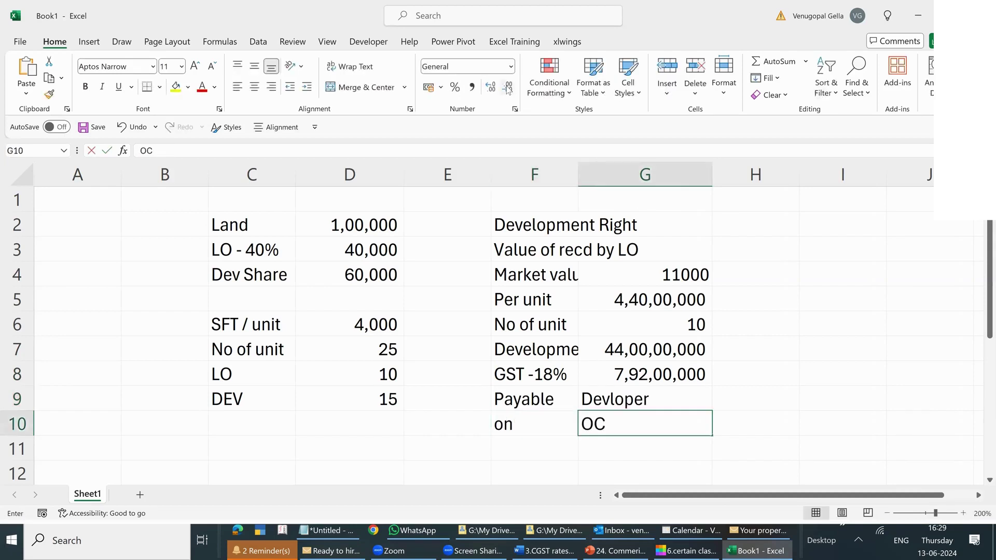
pyautogui.write(' date')
pyautogui.press('Return')
pyautogui.press('Up')
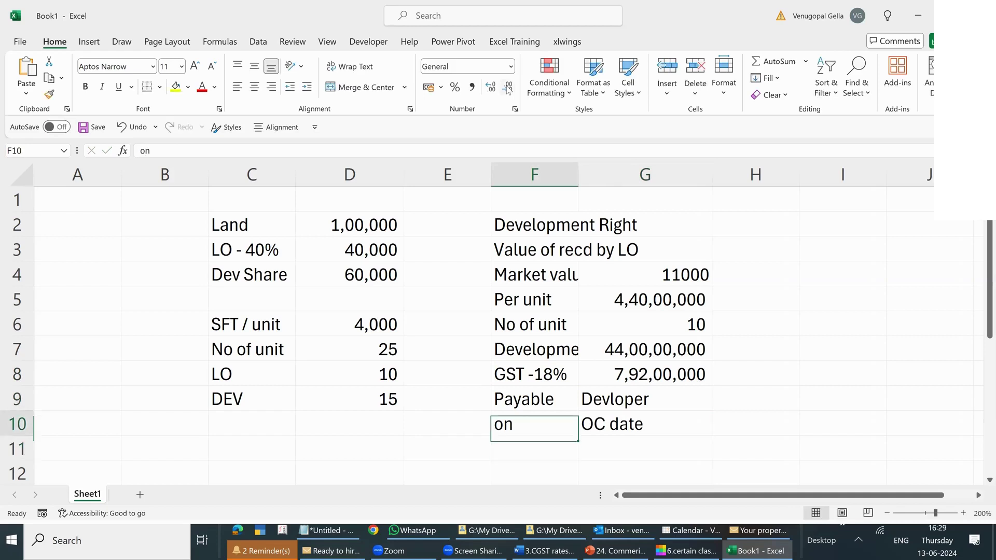
pyautogui.press('F2')
pyautogui.write('/ before')
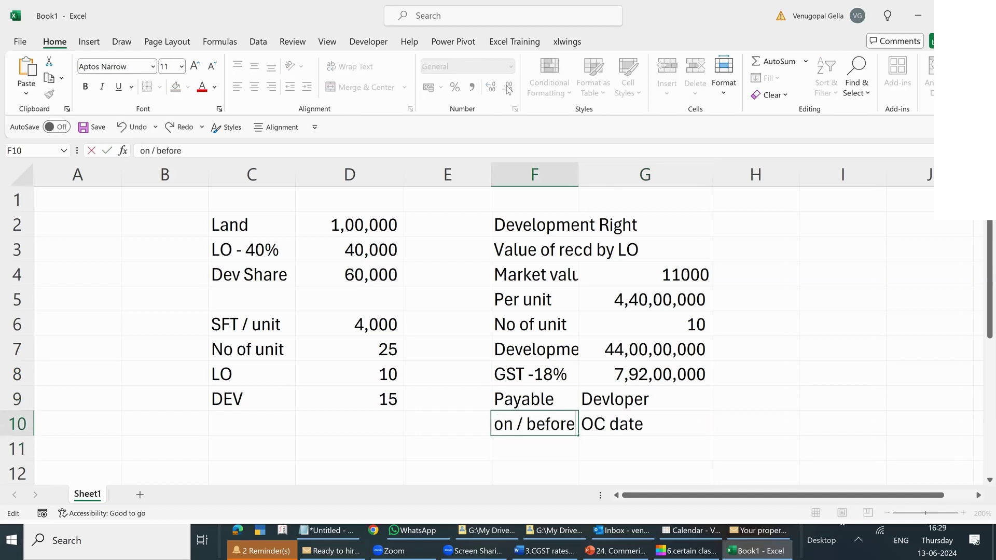
pyautogui.press('Return')
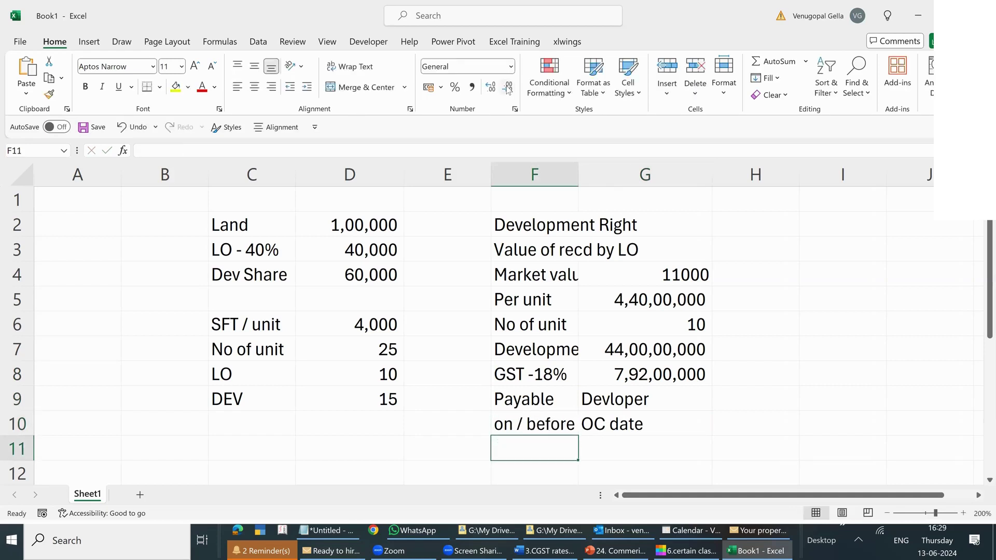
# Add an "is ITC availble" row in F12 with "YES" in G12, leaving row 11 blank
pyautogui.press('Down')
pyautogui.write('is ITC')
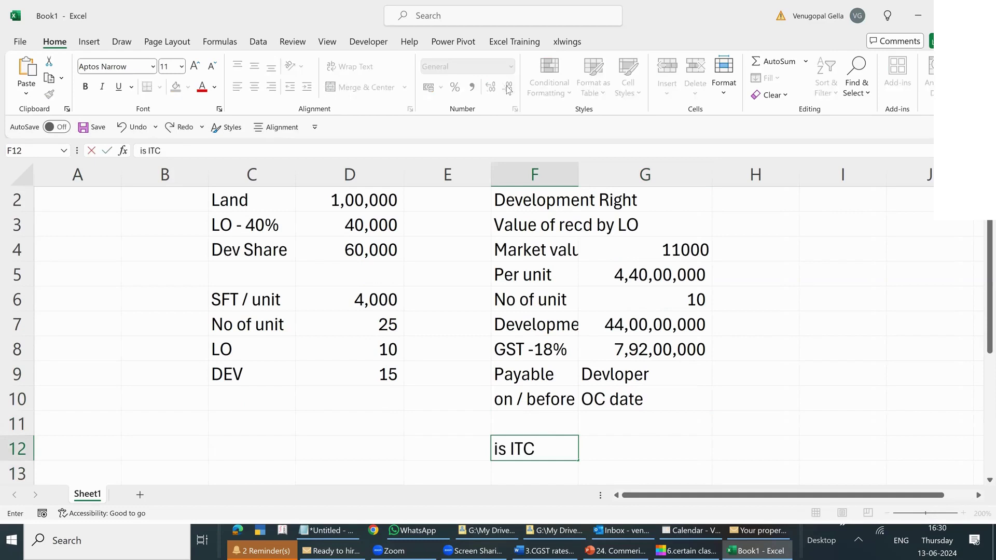
pyautogui.write(' availble')
pyautogui.press('Tab')
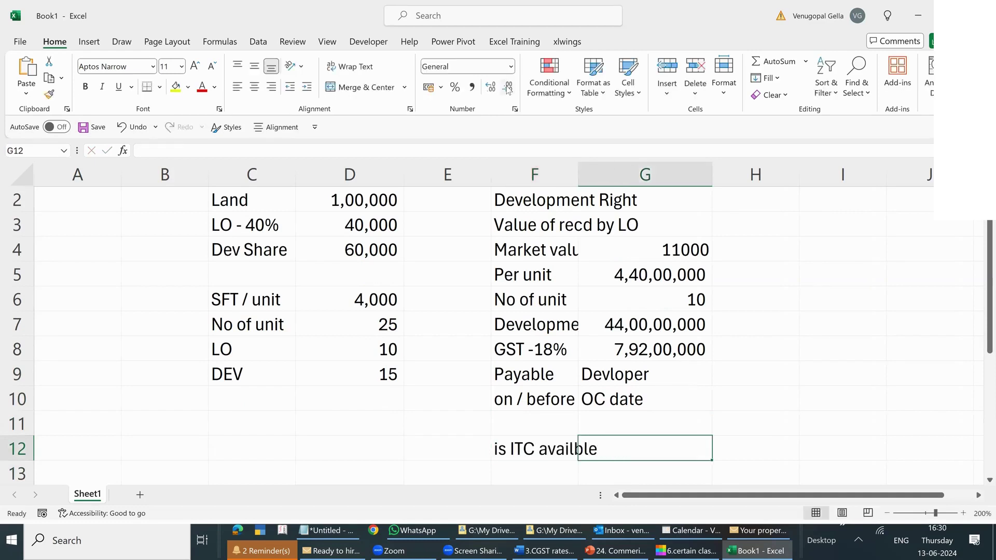
pyautogui.write('YES')
pyautogui.press('Return')
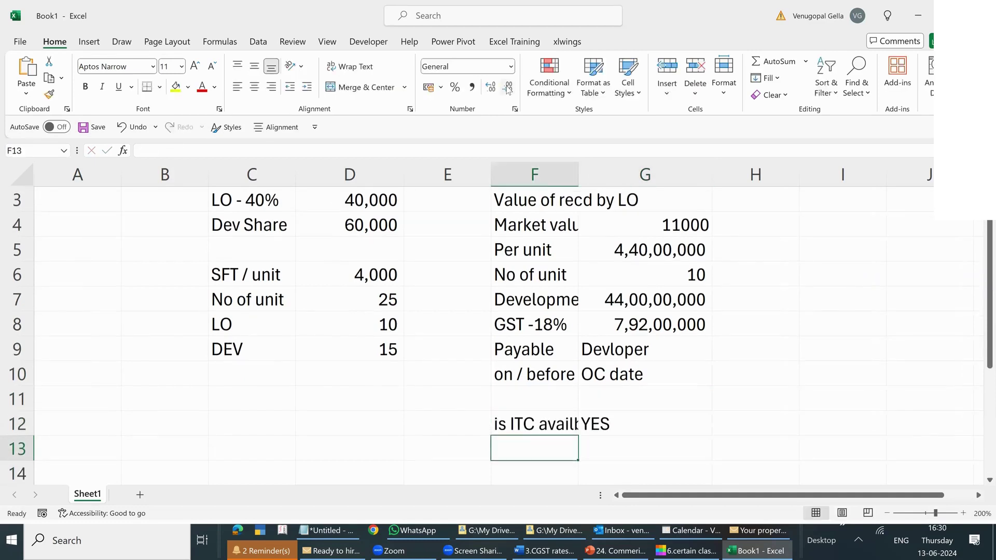
# AutoFit the width of column F to the "is ITC availble" label in F12
pyautogui.press('Up')
pyautogui.hotkey('alt', 'h')
pyautogui.press('o')
pyautogui.press('i')
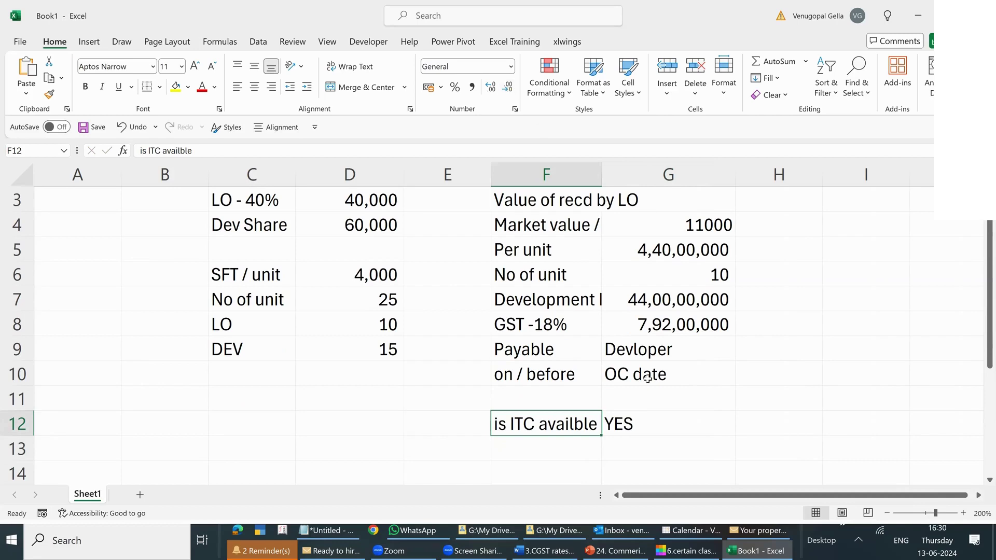
# Switch to the PowerPoint presentation, start the slide show from the "Demo" slide and advance to "Taxation of Supply B Construction Services"
pyautogui.click(628, 548)
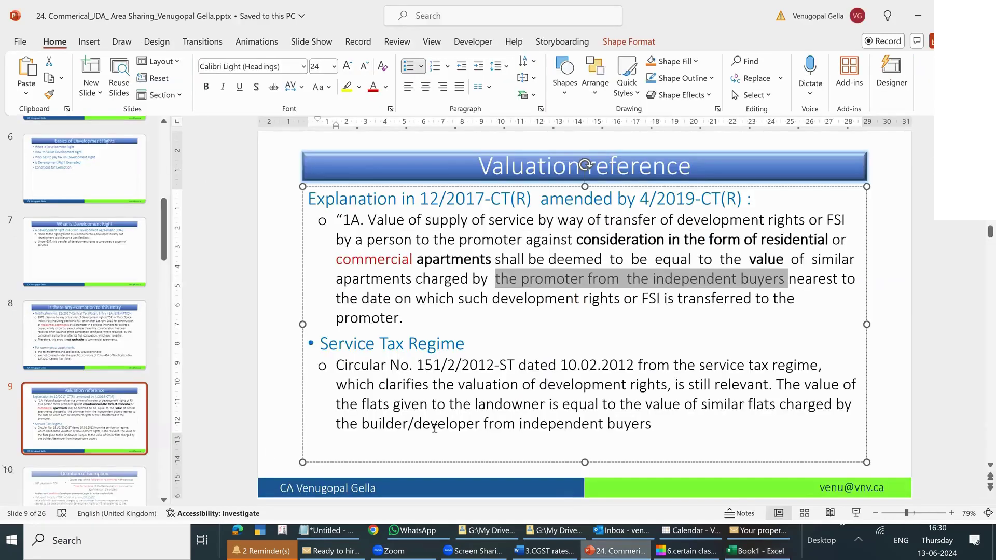
pyautogui.moveTo(165, 237); pyautogui.dragTo(163, 316)
pyautogui.click(110, 371)
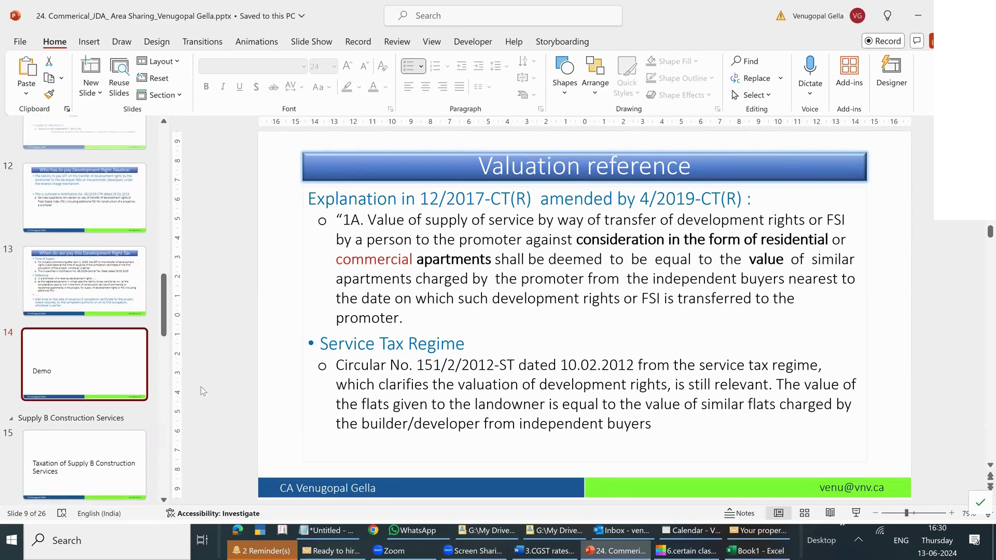
pyautogui.click(855, 513)
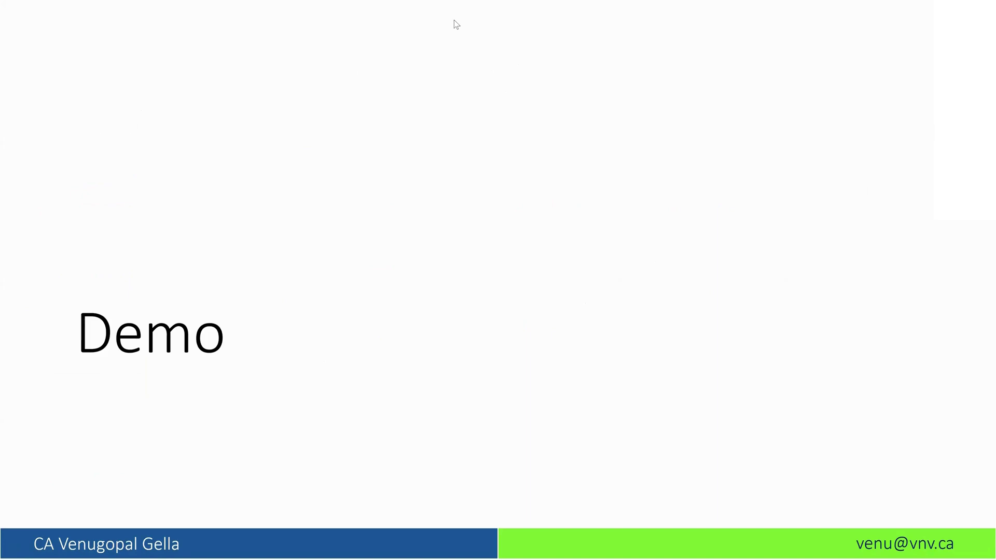
pyautogui.click(606, 186)
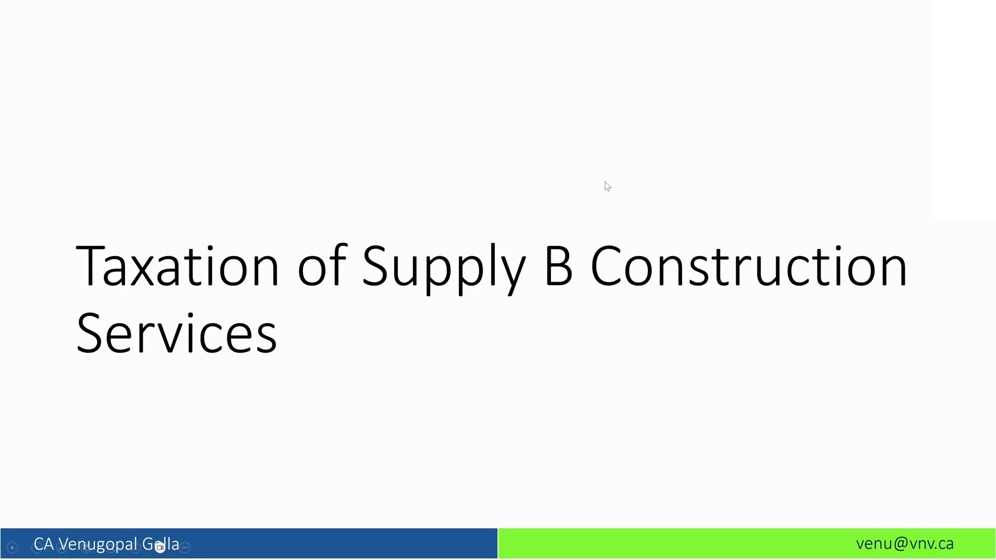